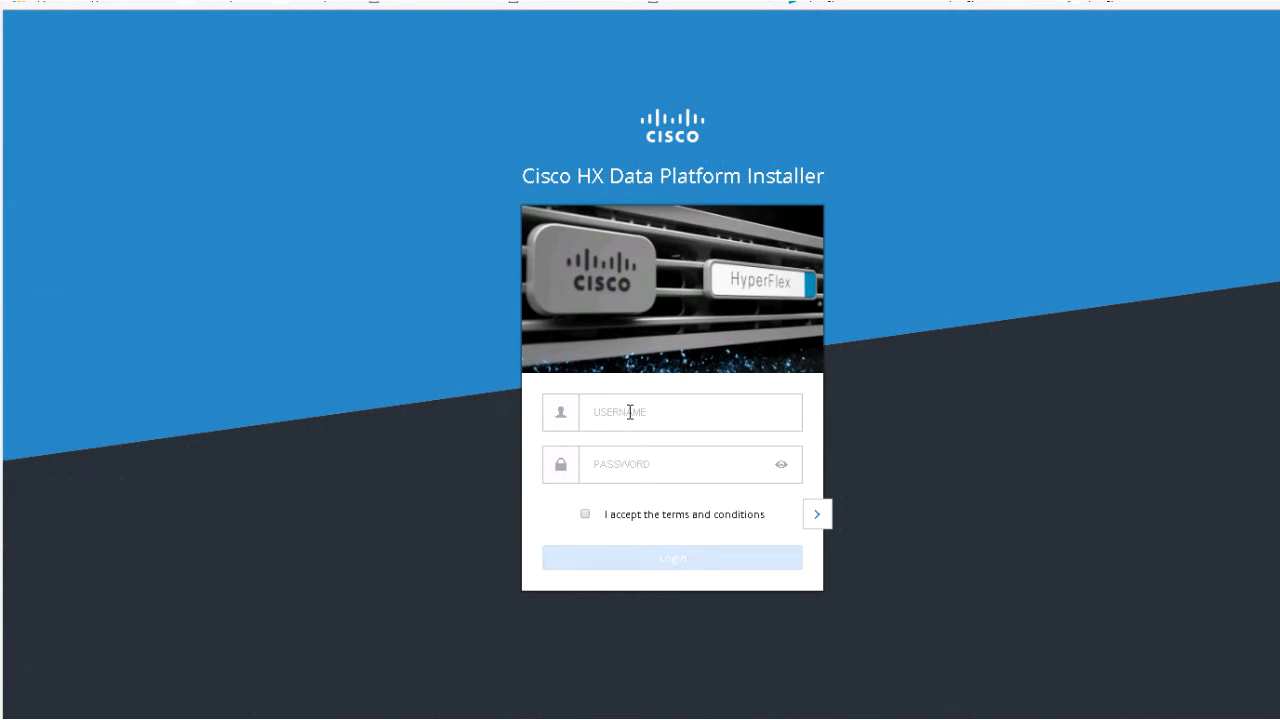
Enter the username and sign in to reach the Select a Workflow page.
{"action": "type", "text": "ro"}
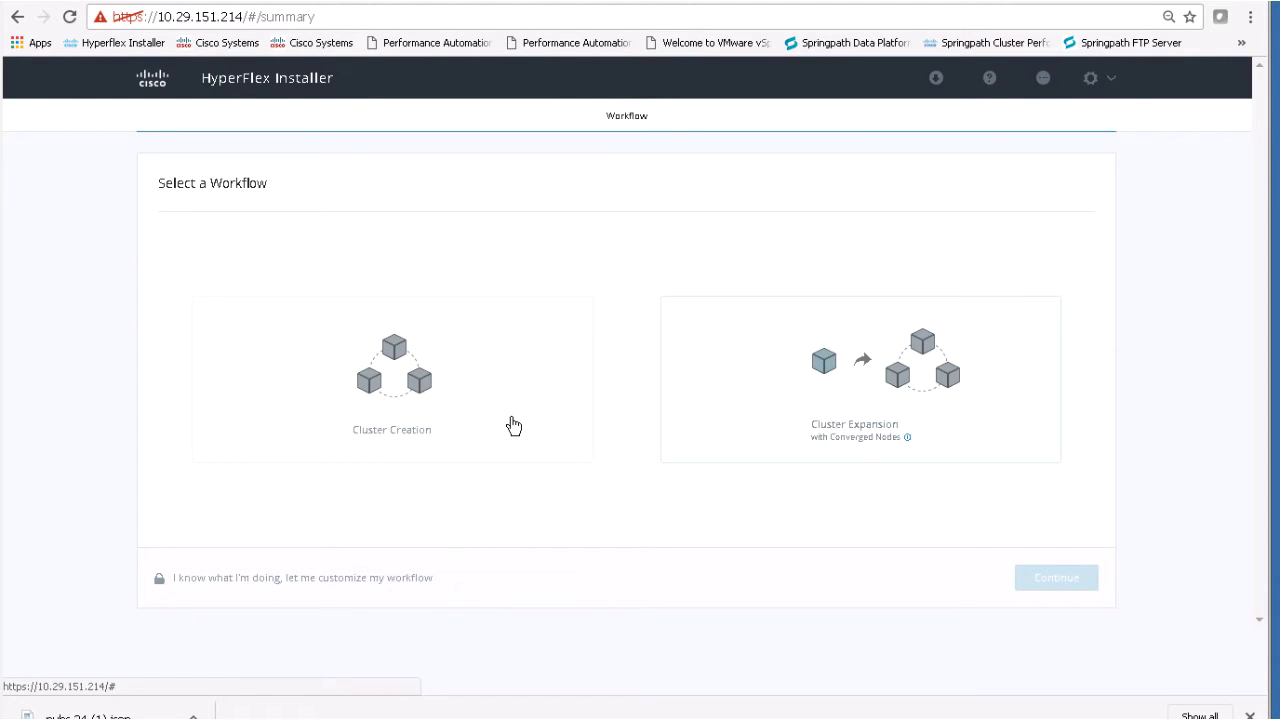
Start a Cluster Creation workflow using the imported pubs-24 configuration file.
{"action": "left_click", "coordinate": [527, 459]}
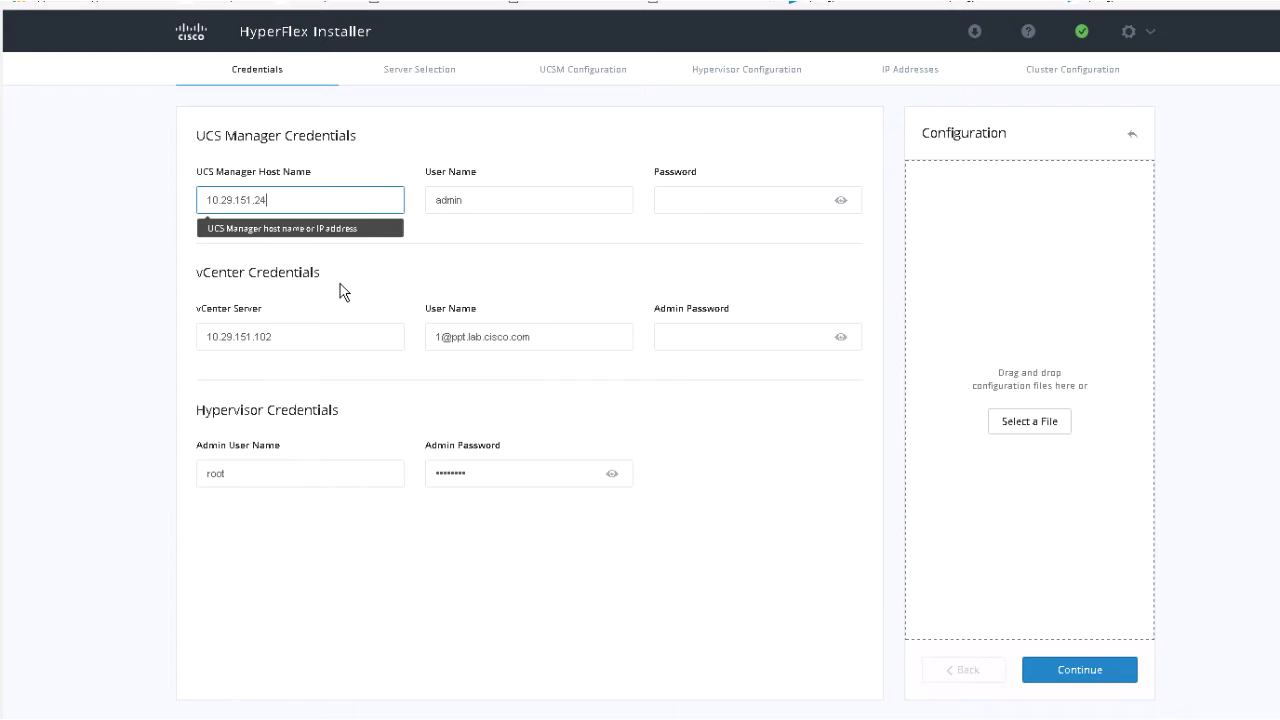
{"action": "left_click", "coordinate": [1028, 425]}
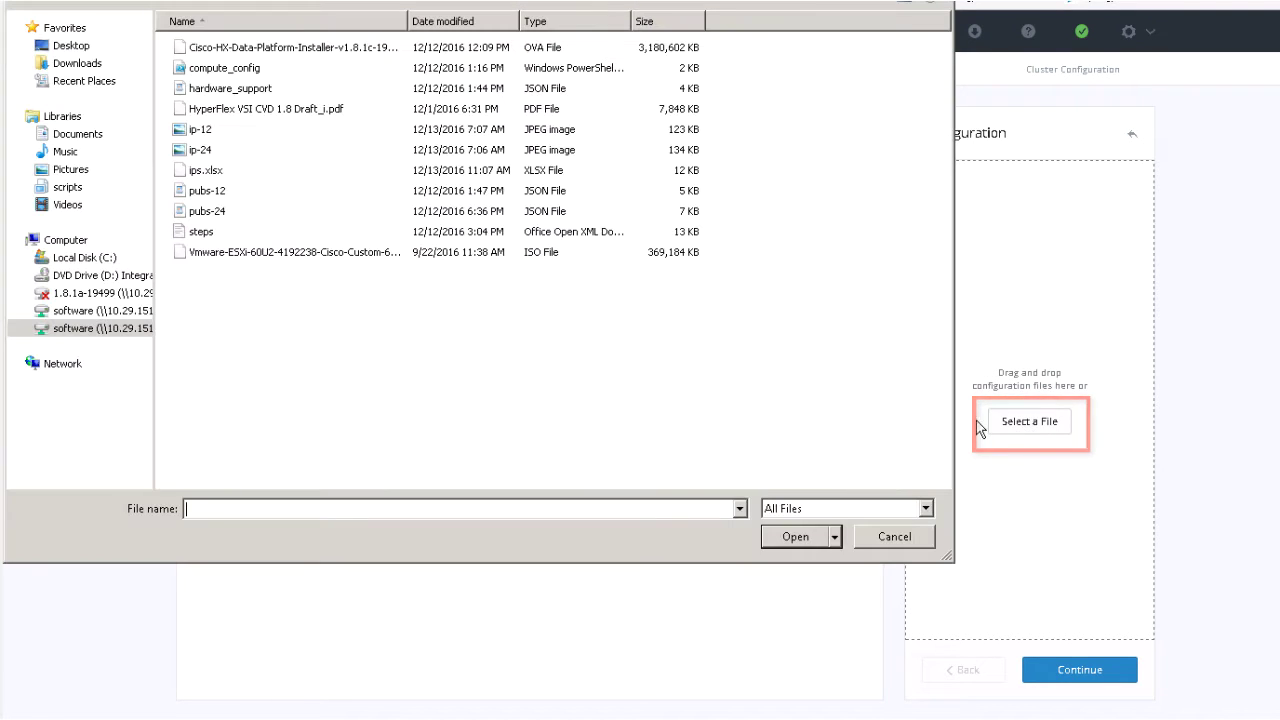
{"action": "double_click", "coordinate": [210, 214]}
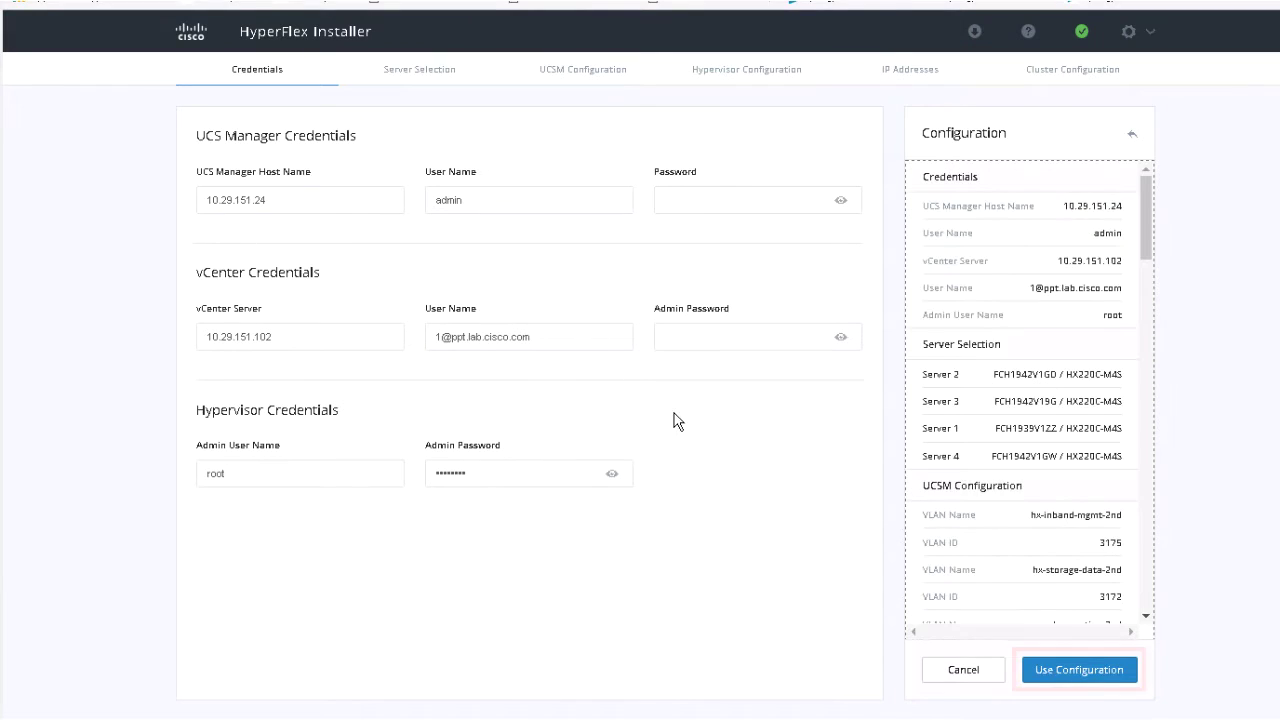
{"action": "left_click", "coordinate": [1079, 670]}
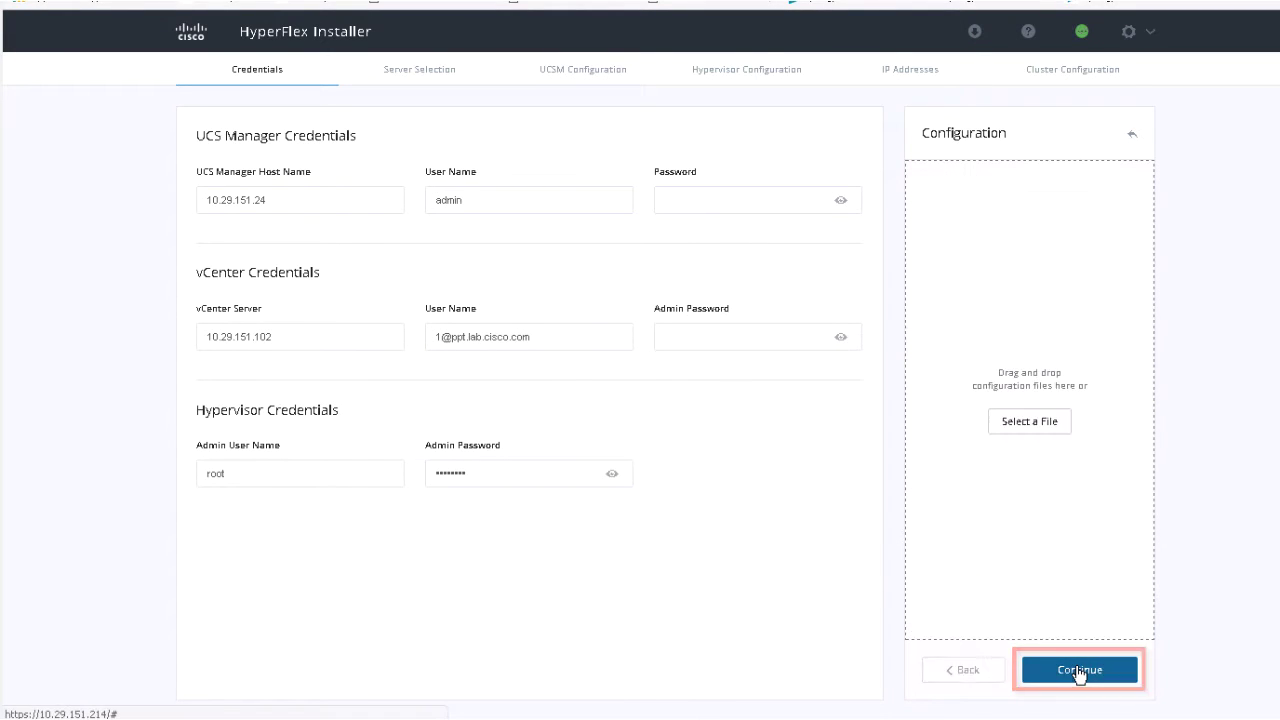
Fill in the UCS Manager, vCenter and hypervisor admin passwords and start UCS Manager discovery.
{"action": "left_click", "coordinate": [680, 200]}
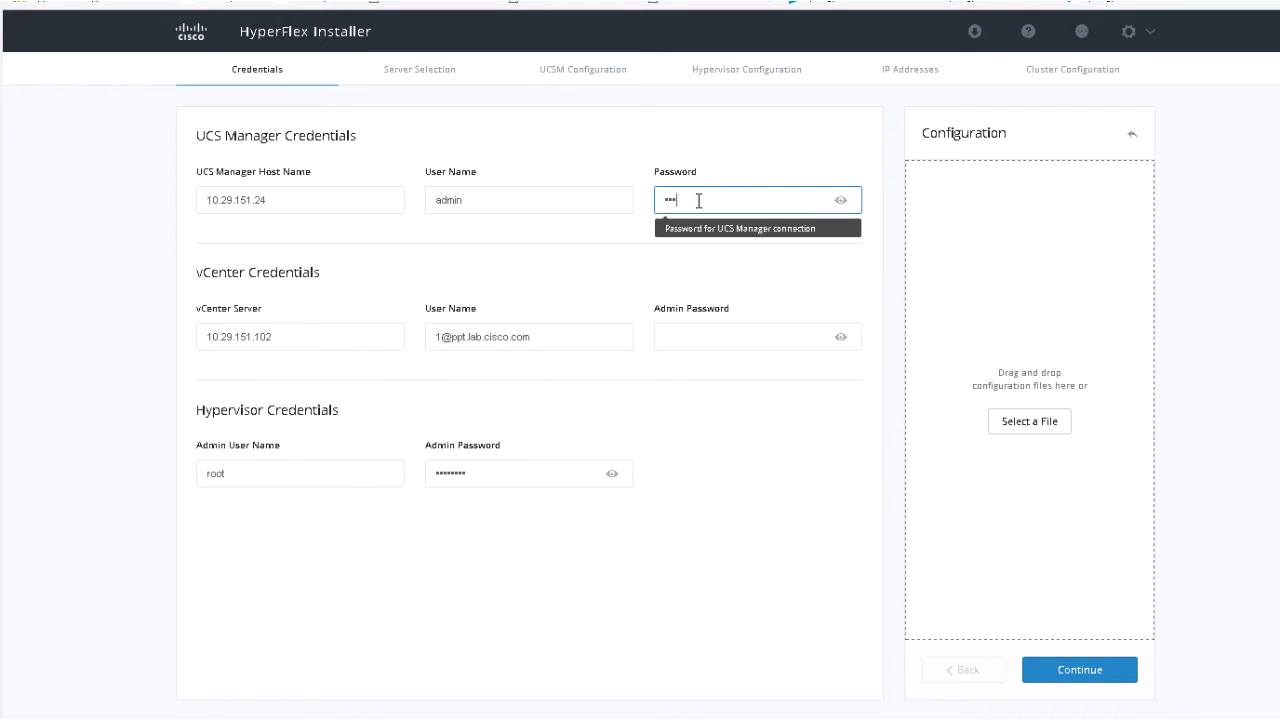
{"action": "left_click", "coordinate": [695, 334]}
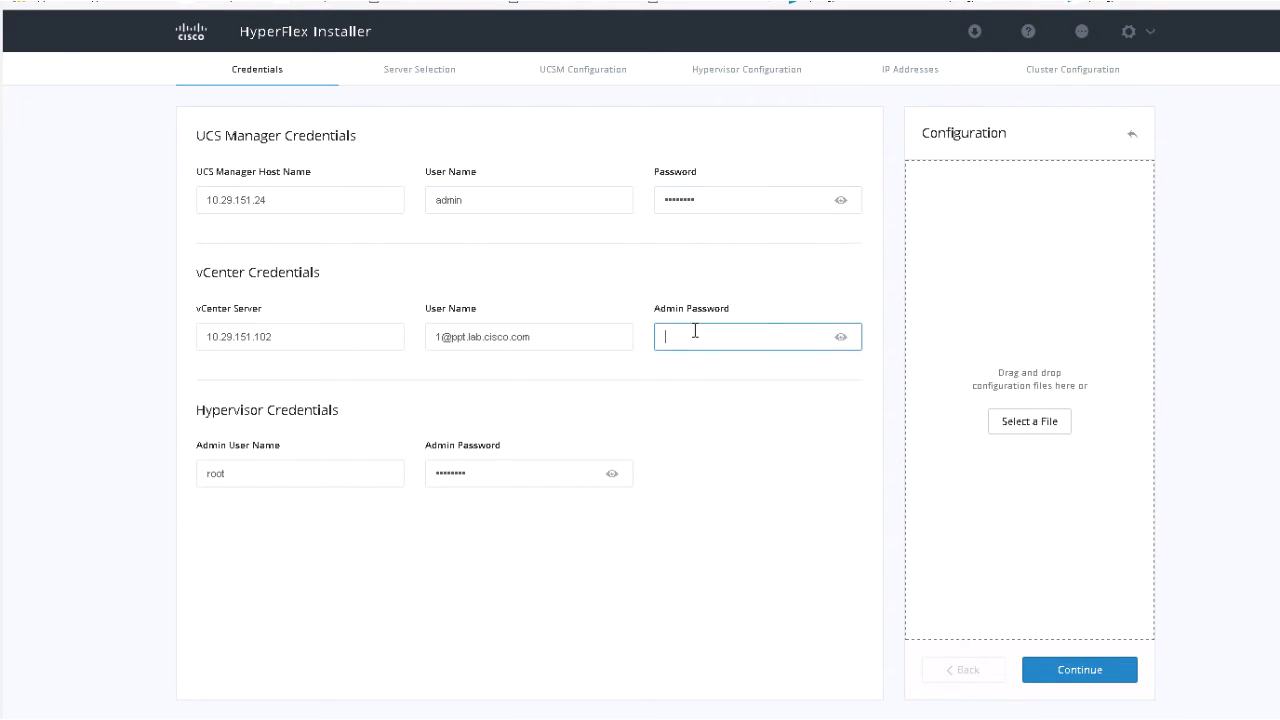
{"action": "type", "text": "C"}
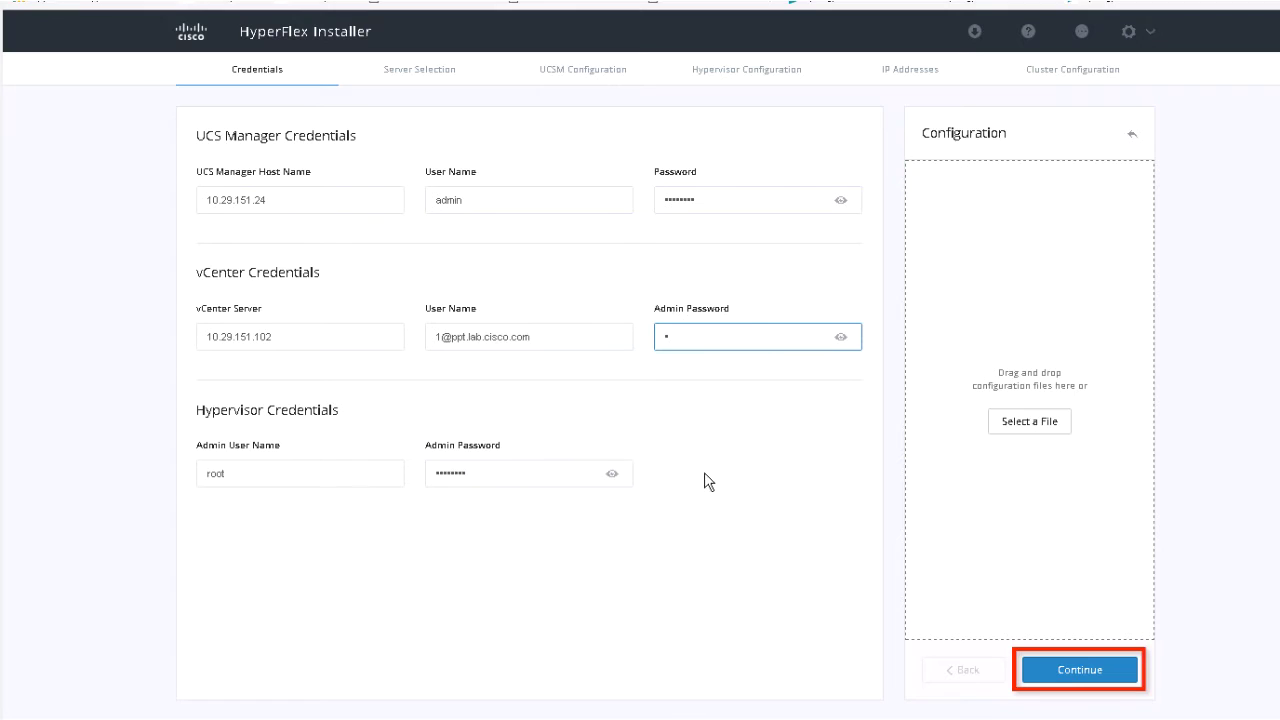
{"action": "left_click", "coordinate": [725, 580]}
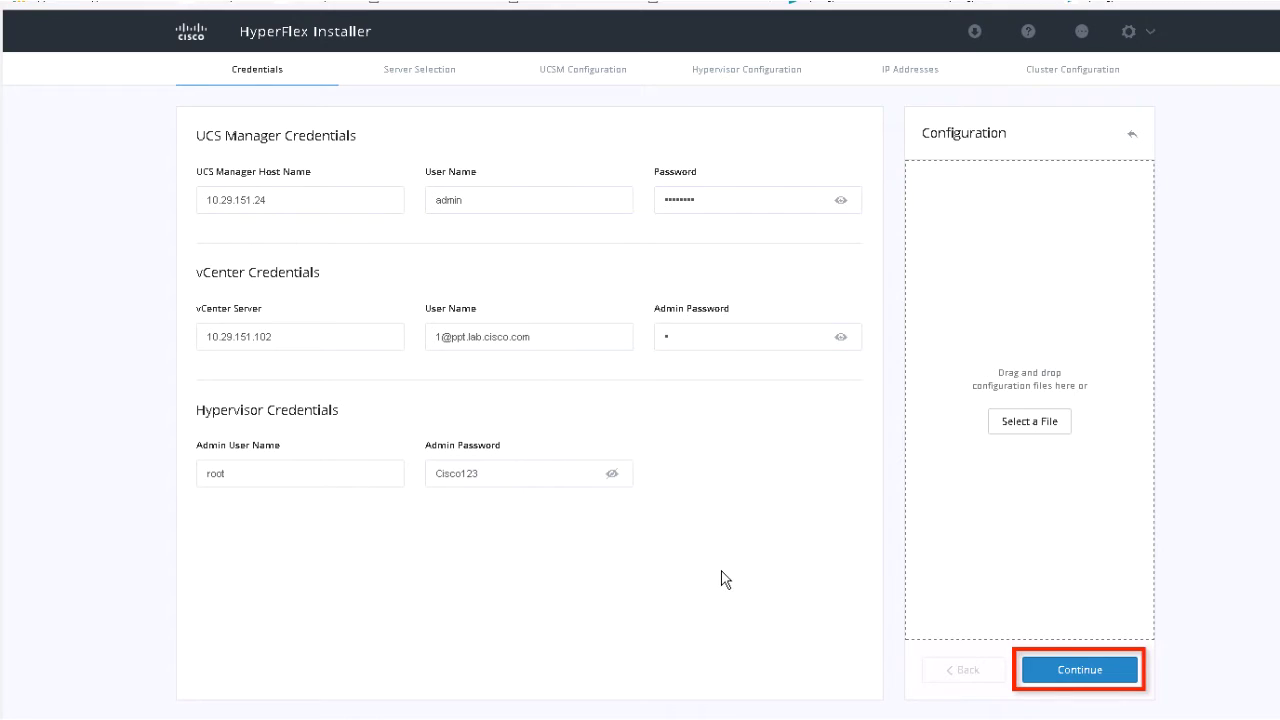
{"action": "left_click", "coordinate": [1079, 681]}
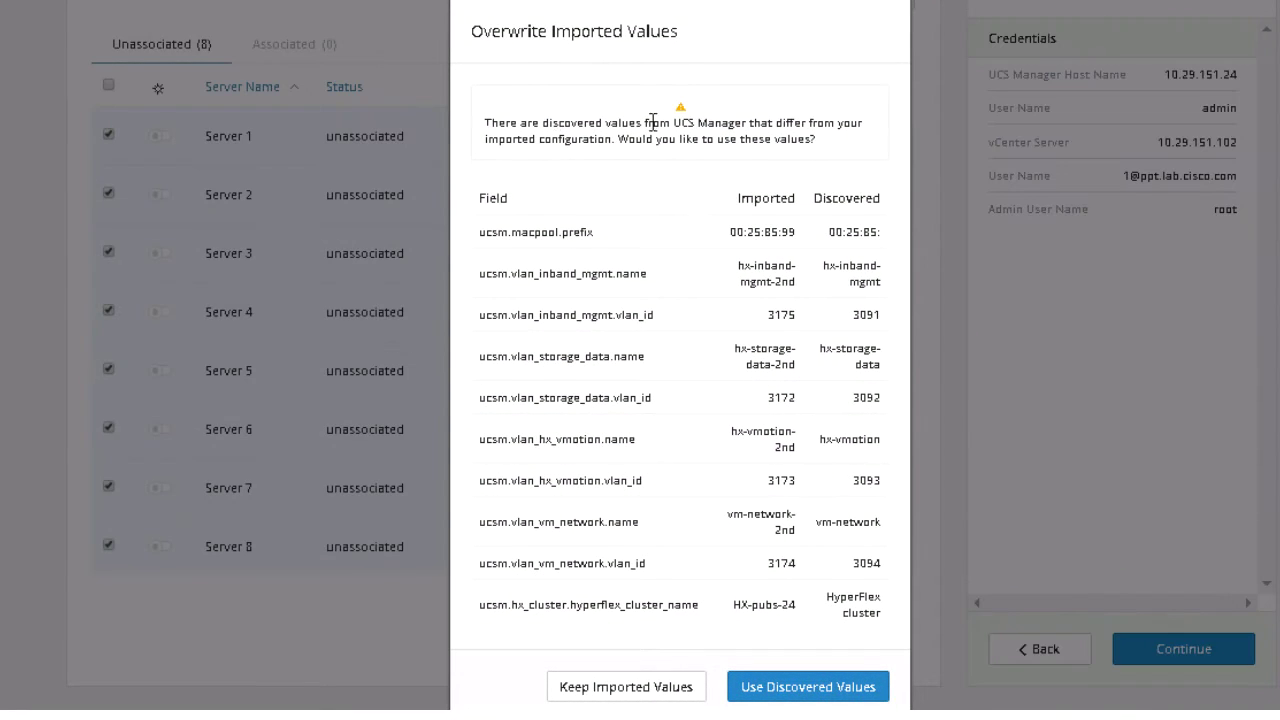
Keep the imported values and deselect Servers 5, 7 and 8 so only Servers 1–4 remain.
{"action": "left_click", "coordinate": [656, 688]}
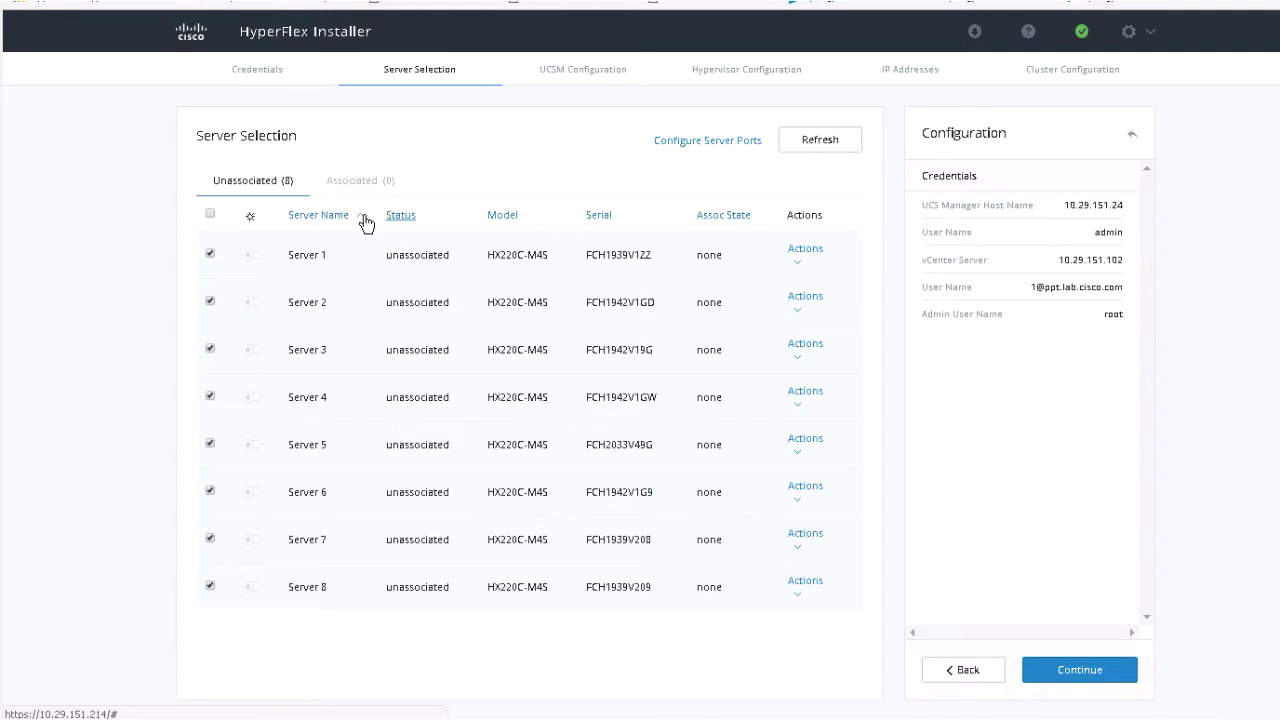
{"action": "left_click", "coordinate": [210, 444]}
{"action": "left_click", "coordinate": [210, 539]}
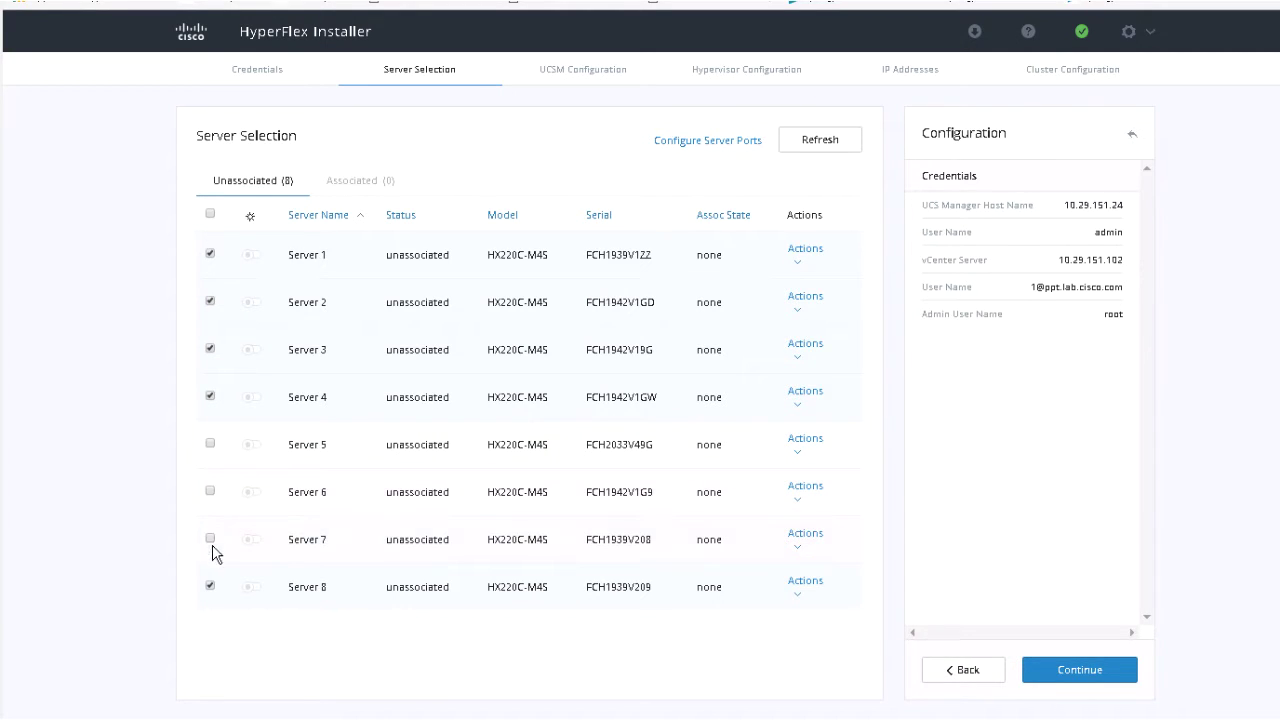
{"action": "left_click", "coordinate": [210, 587]}
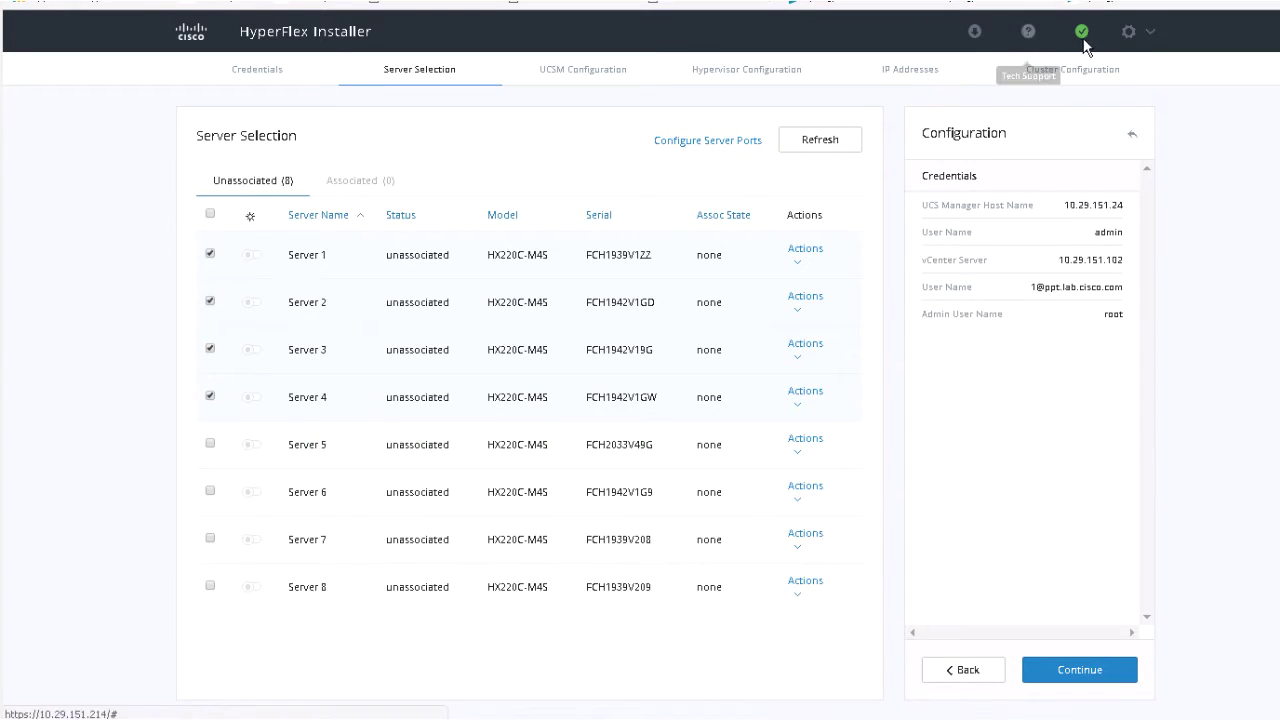
{"action": "left_click", "coordinate": [1150, 37]}
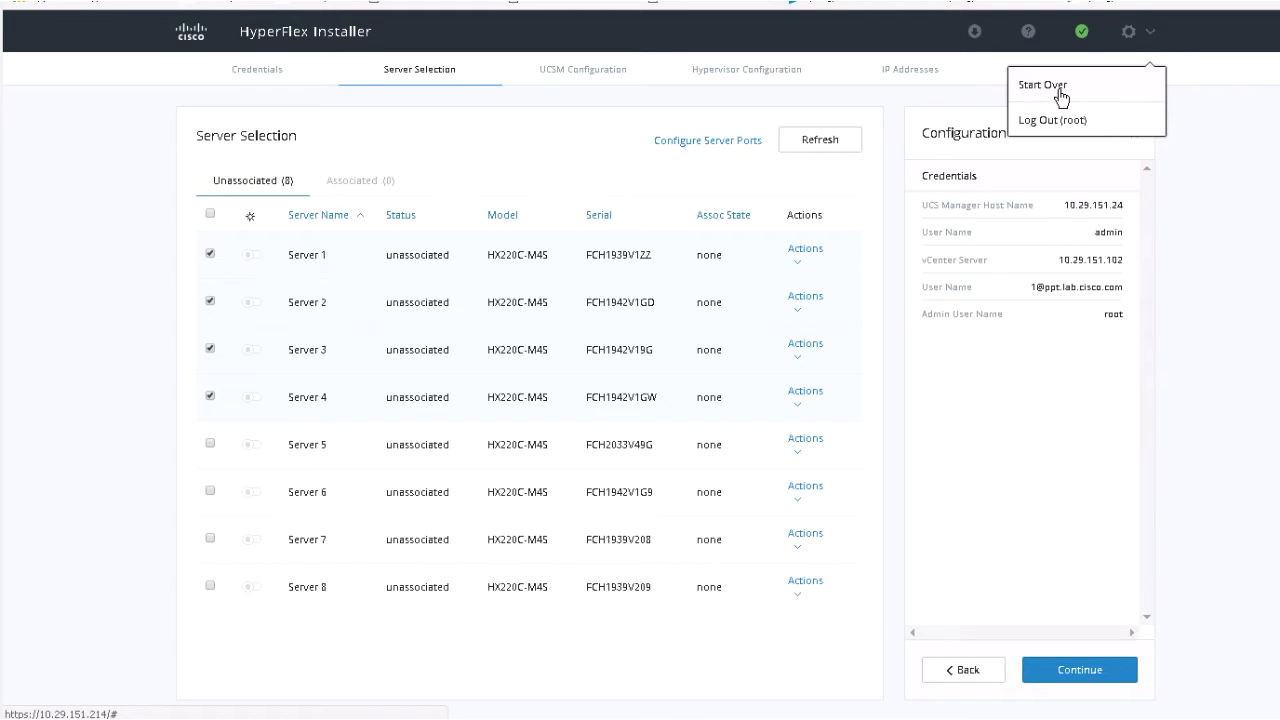
{"action": "left_click", "coordinate": [950, 190]}
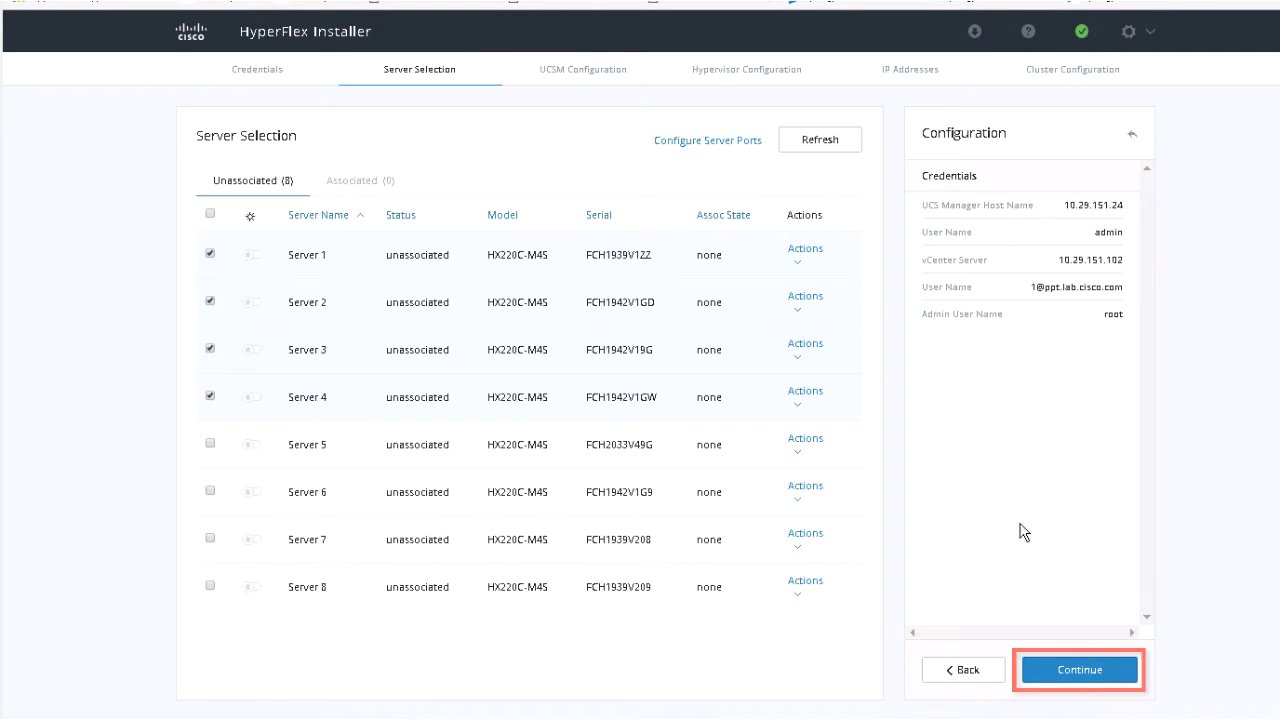
Review UCSM settings: firmware 3.1(2b), cluster name HX-pubs-24 and Org Name, then continue to hypervisor configuration.
{"action": "left_click", "coordinate": [1086, 672]}
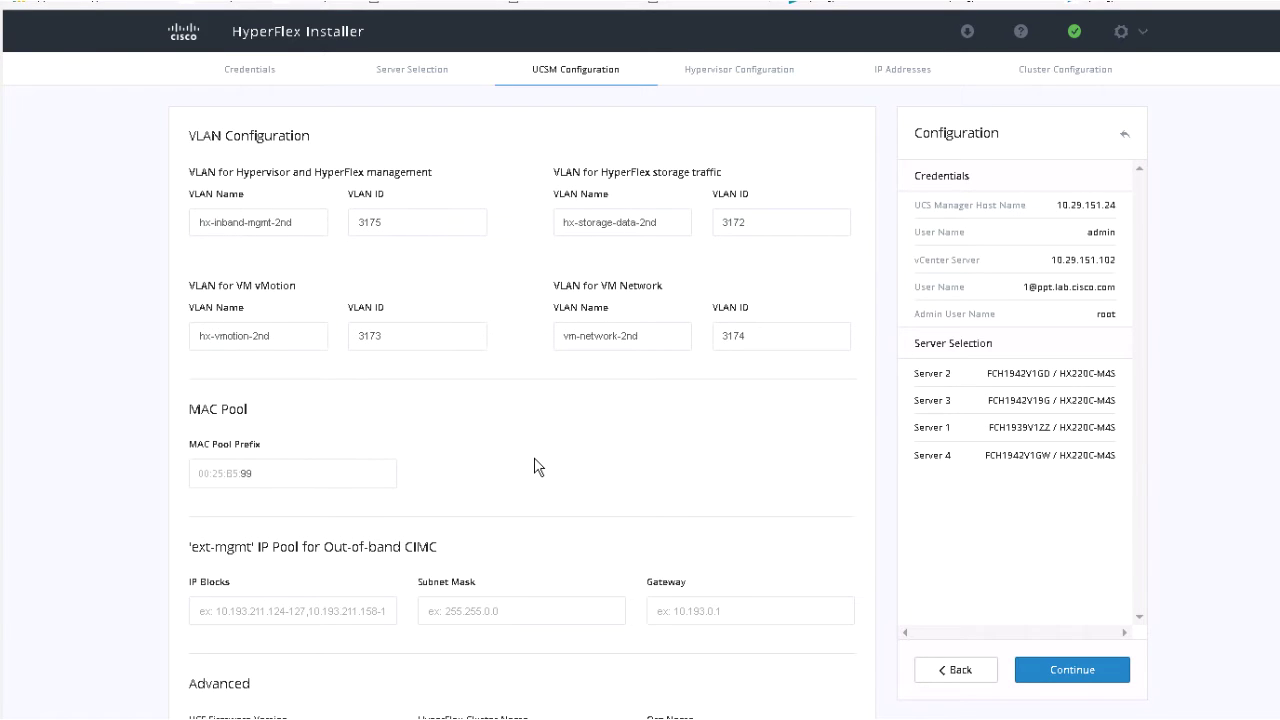
{"action": "scroll", "coordinate": [535, 466], "scroll_direction": "down", "scroll_amount": 2}
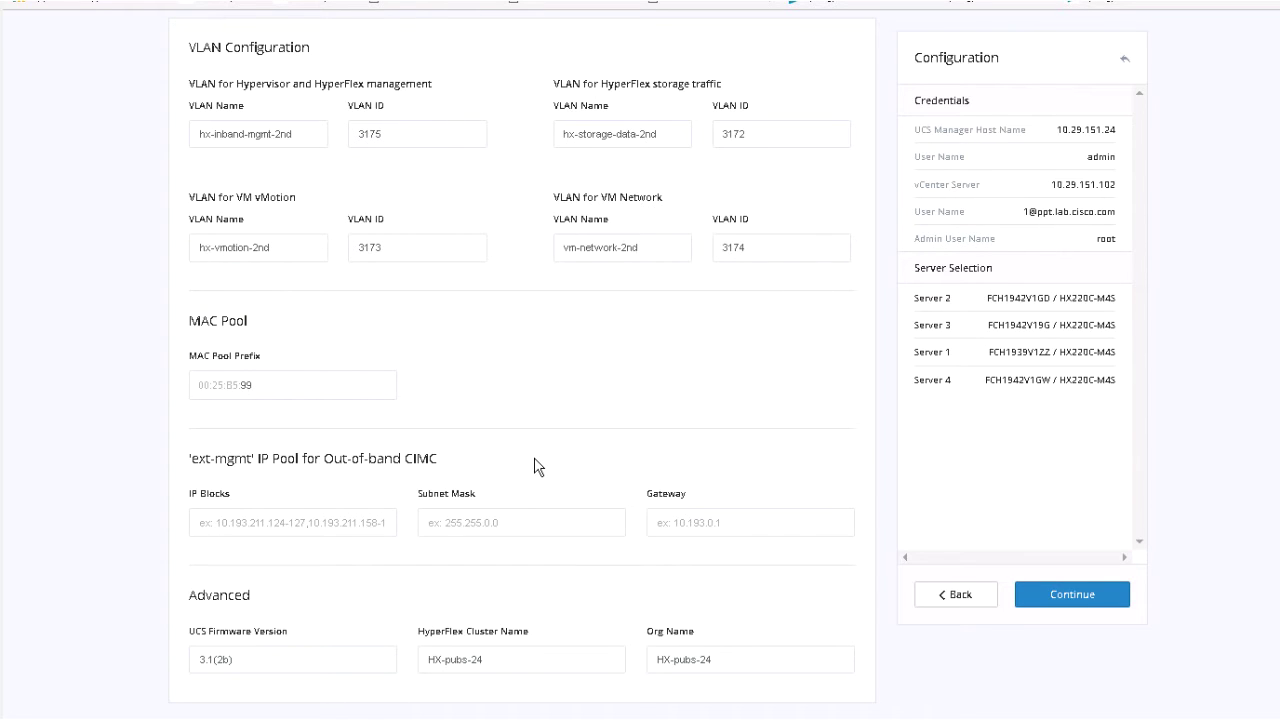
{"action": "triple_click", "coordinate": [248, 661]}
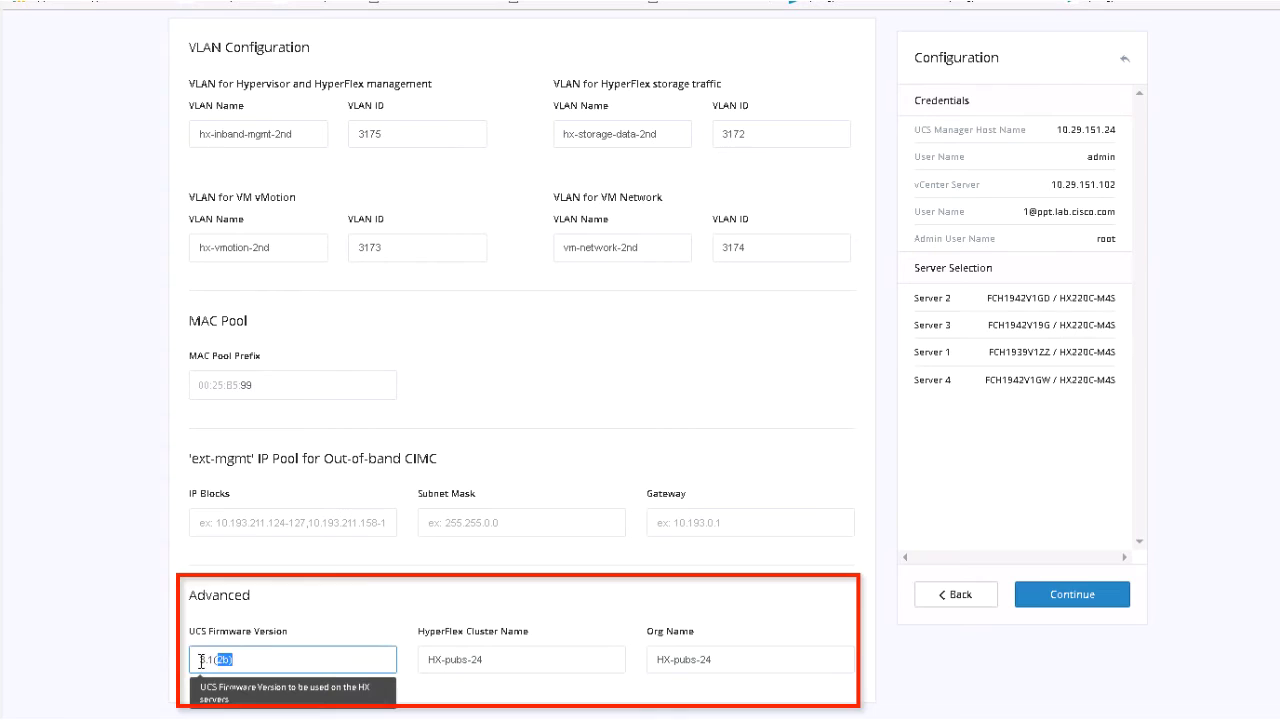
{"action": "left_click", "coordinate": [341, 632]}
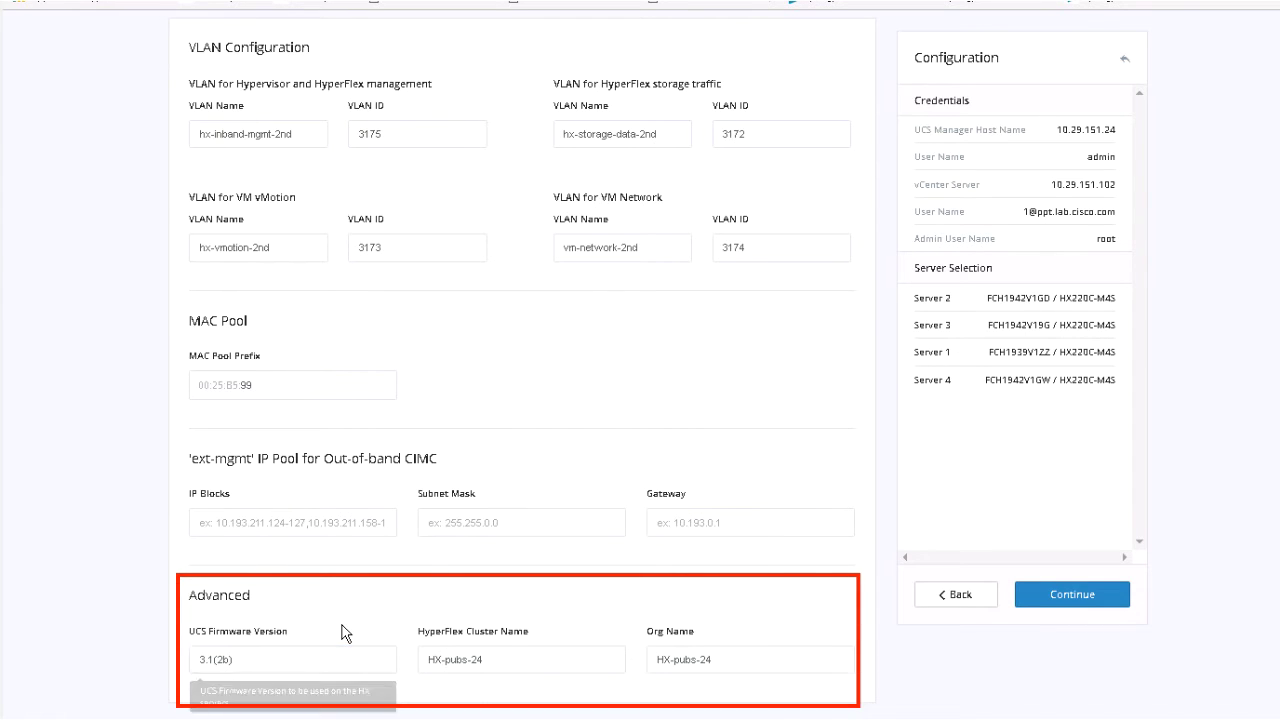
{"action": "double_click", "coordinate": [487, 660]}
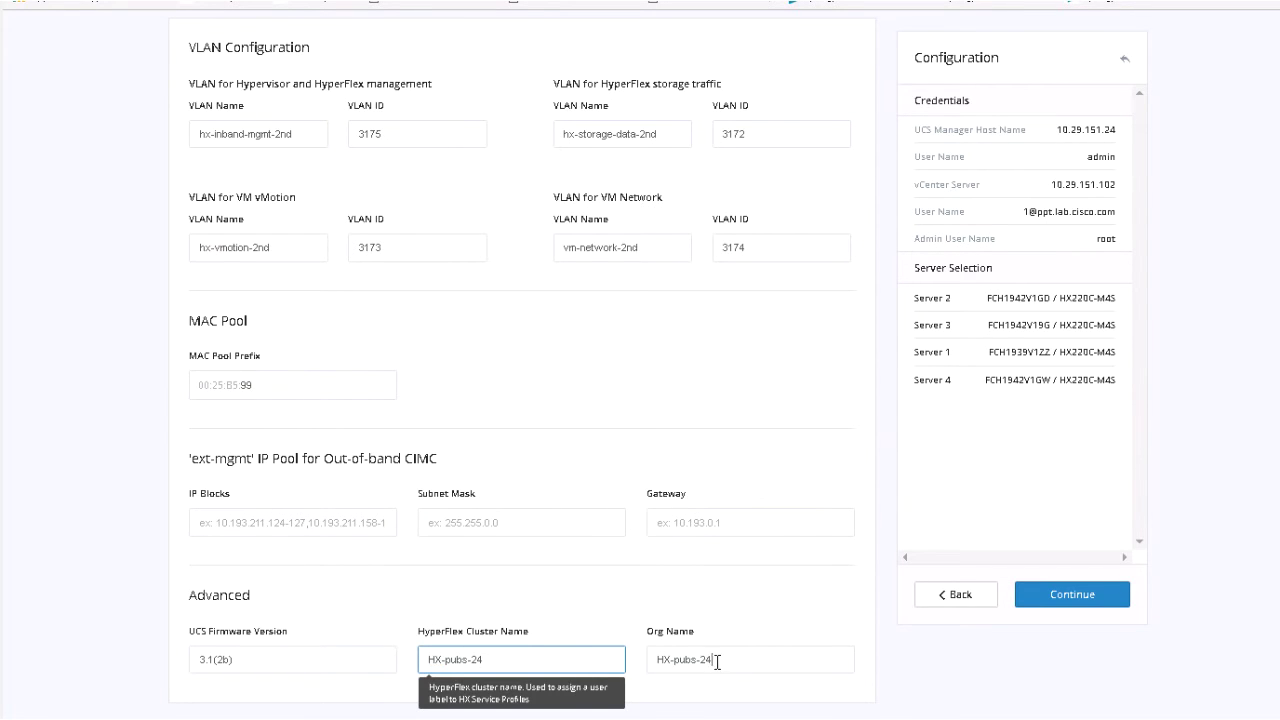
{"action": "left_click_drag", "start_coordinate": [714, 663], "coordinate": [661, 665]}
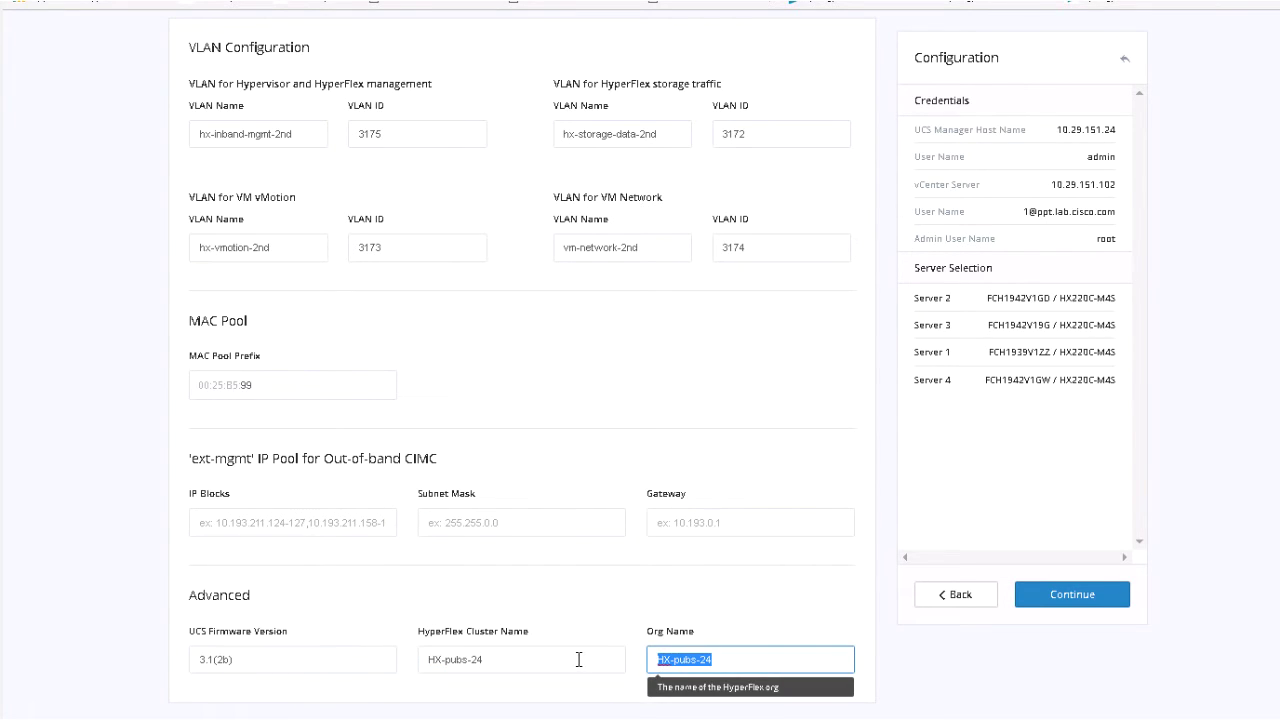
{"action": "key", "text": "shift+Tab"}
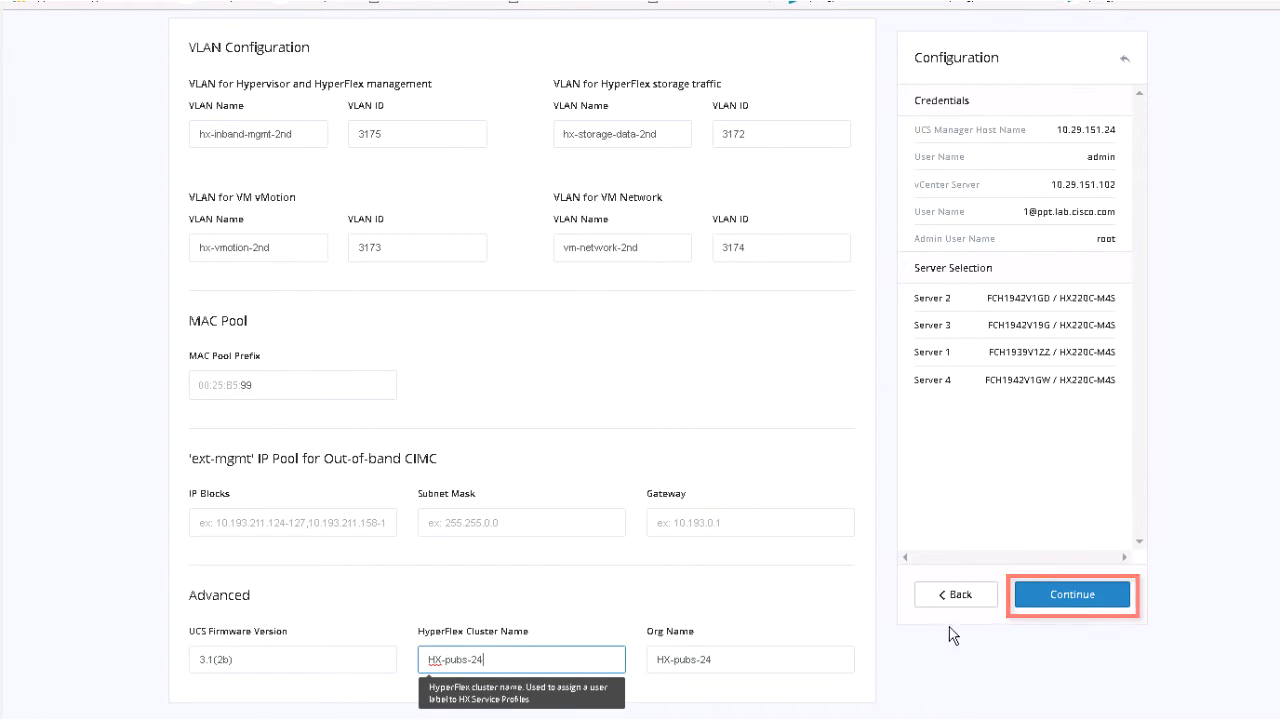
{"action": "left_click", "coordinate": [1086, 600]}
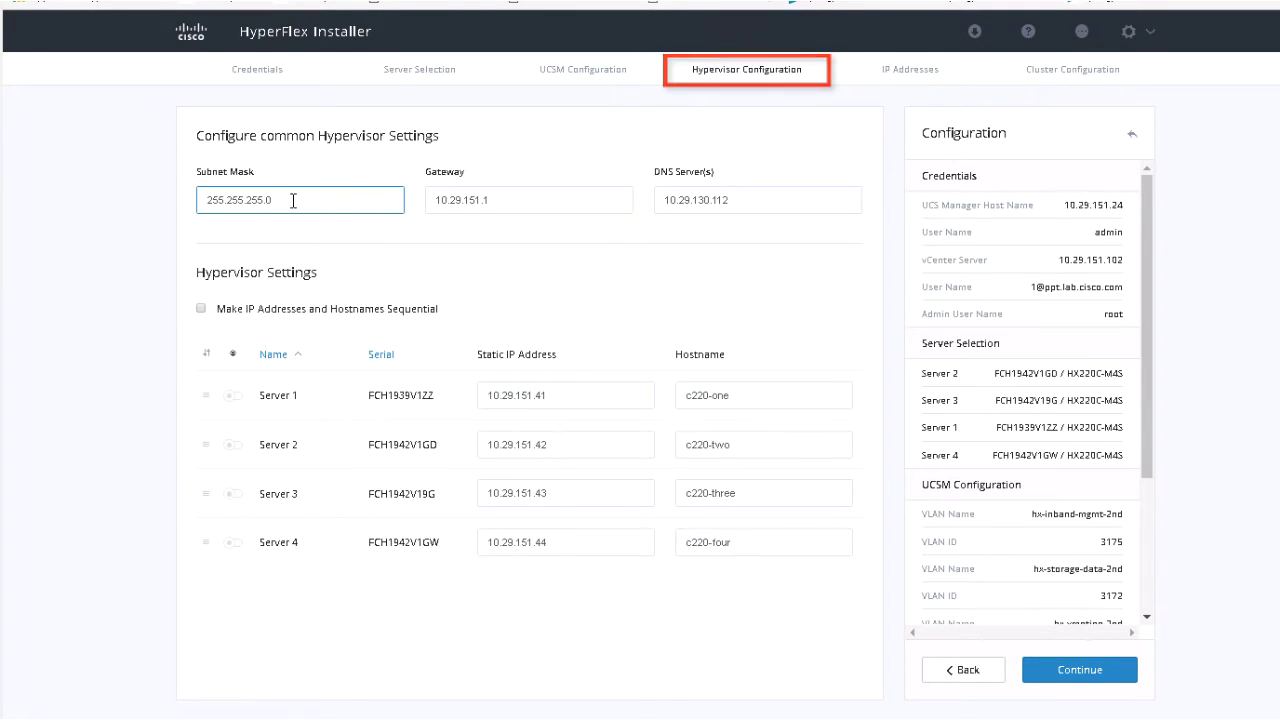
Accept the subnet mask, gateway, DNS and hypervisor IPs 10.29.151.41–44 with hostnames c220-one to c220-four.
{"action": "left_click_drag", "start_coordinate": [280, 200], "coordinate": [208, 197]}
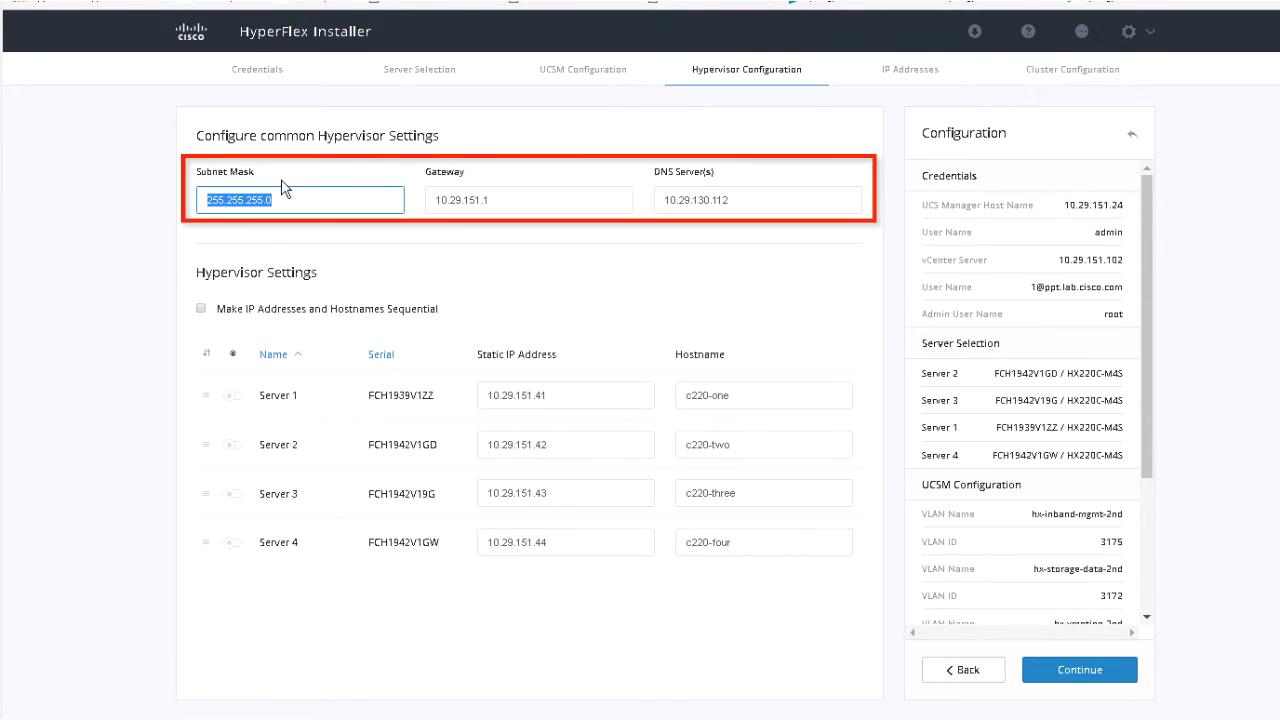
{"action": "left_click", "coordinate": [415, 190]}
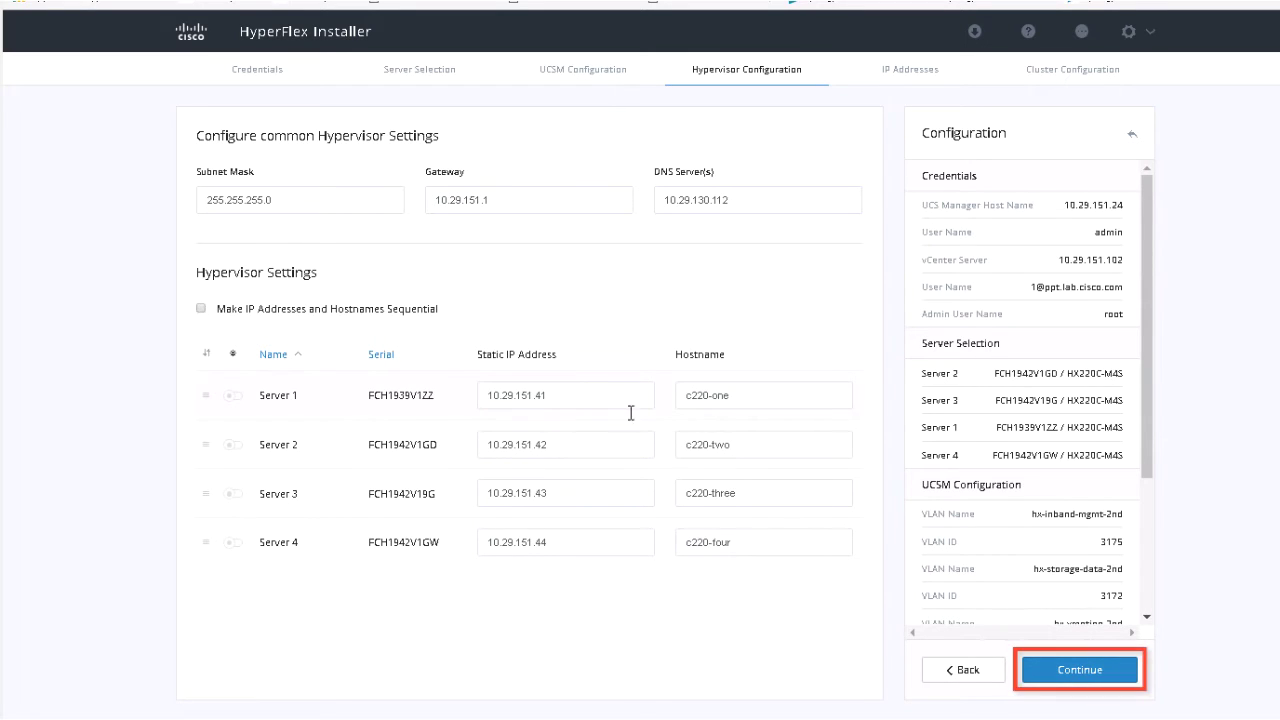
{"action": "left_click", "coordinate": [1065, 680]}
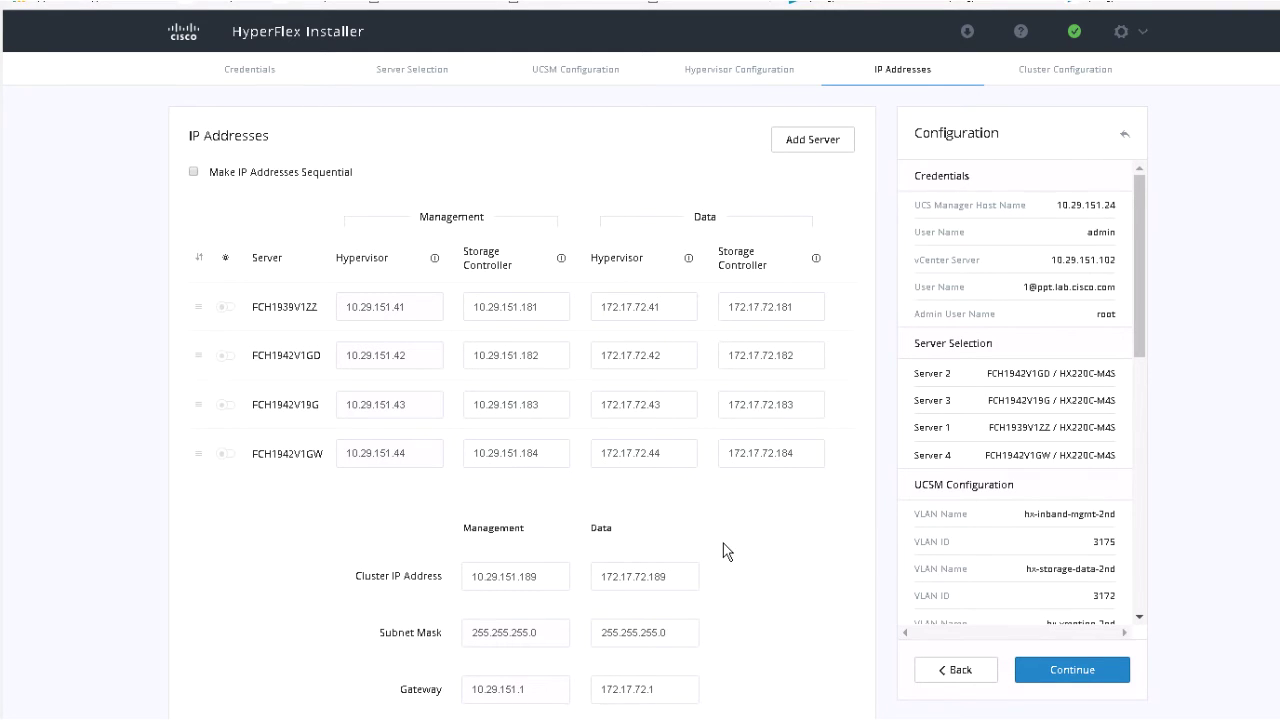
Review the management and data IP addresses and export the configuration as pubs-24 (1).json.
{"action": "scroll", "coordinate": [725, 545], "scroll_direction": "down", "scroll_amount": 1}
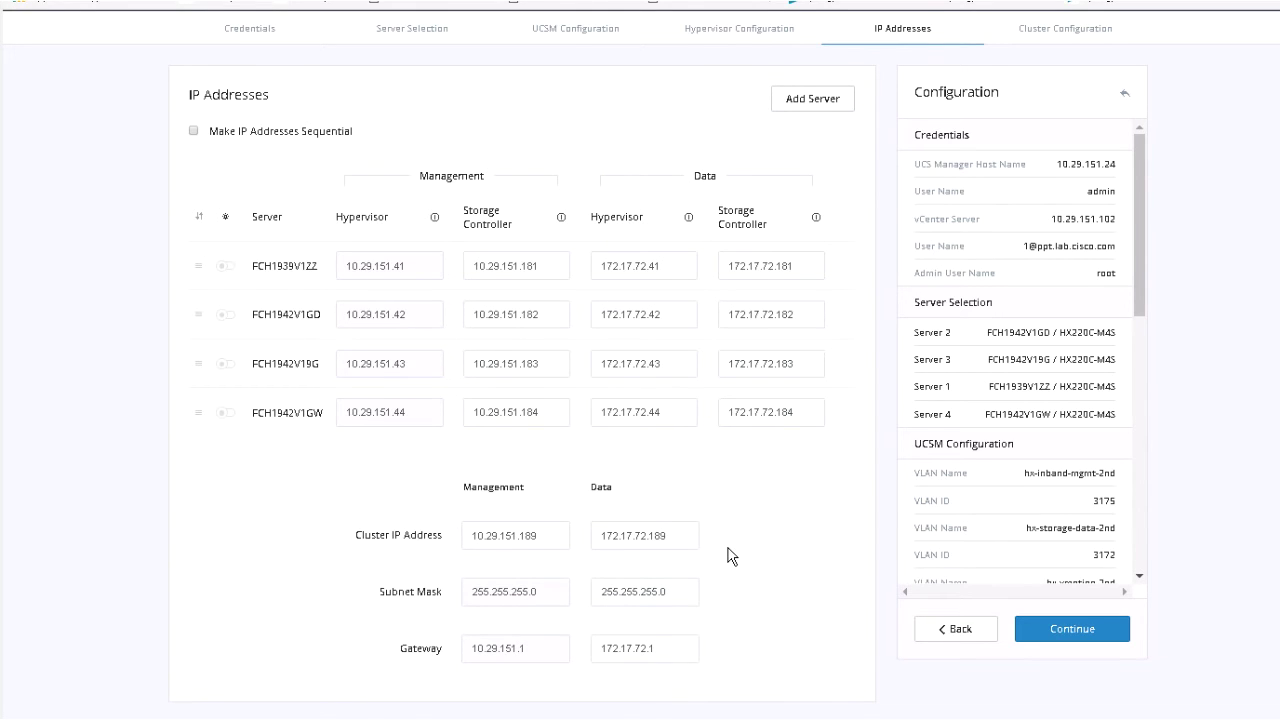
{"action": "scroll", "coordinate": [728, 557], "scroll_direction": "up", "scroll_amount": 1}
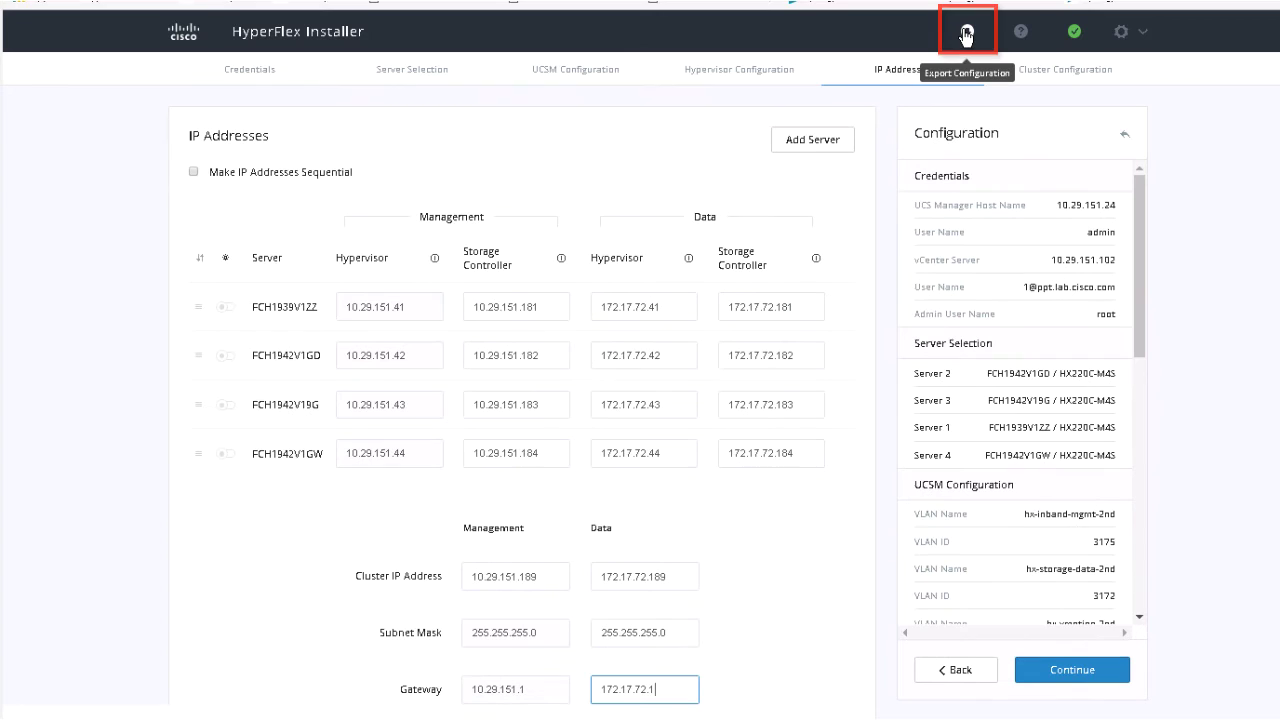
{"action": "left_click", "coordinate": [967, 37]}
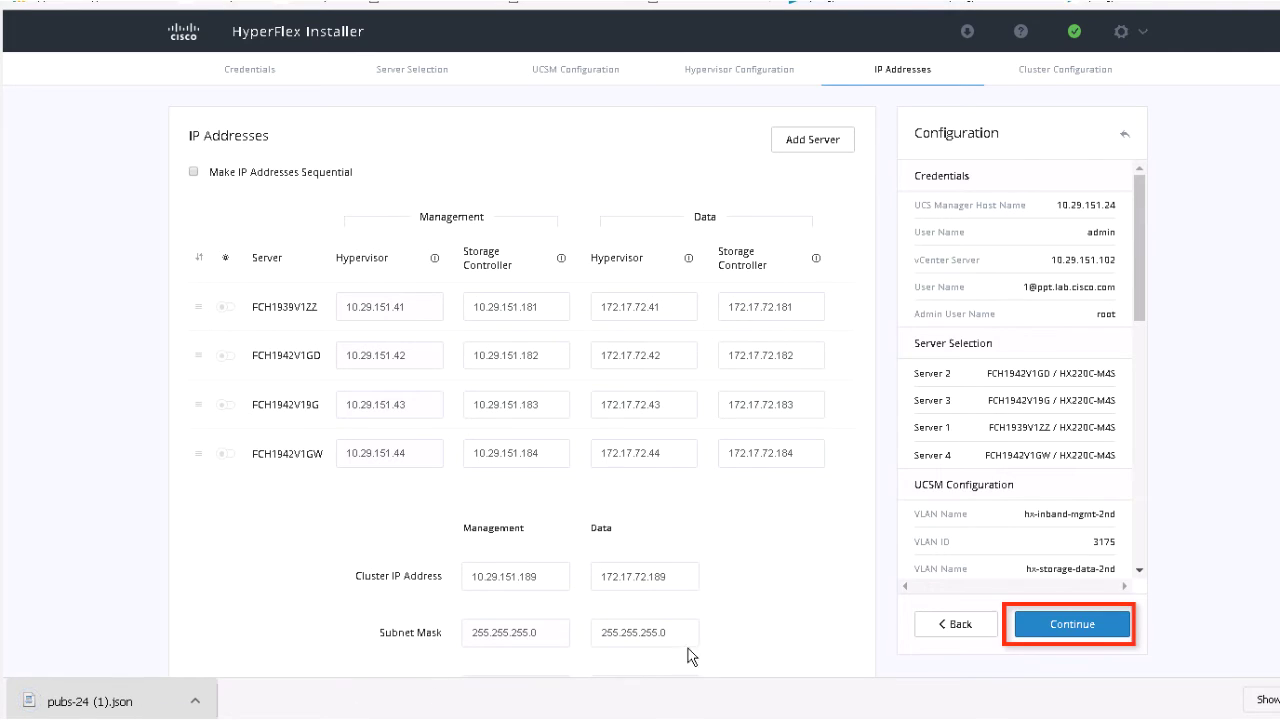
Change the HX cluster name from pubs-24 to pubs-dec and keep replication factor 3.
{"action": "left_click", "coordinate": [1055, 626]}
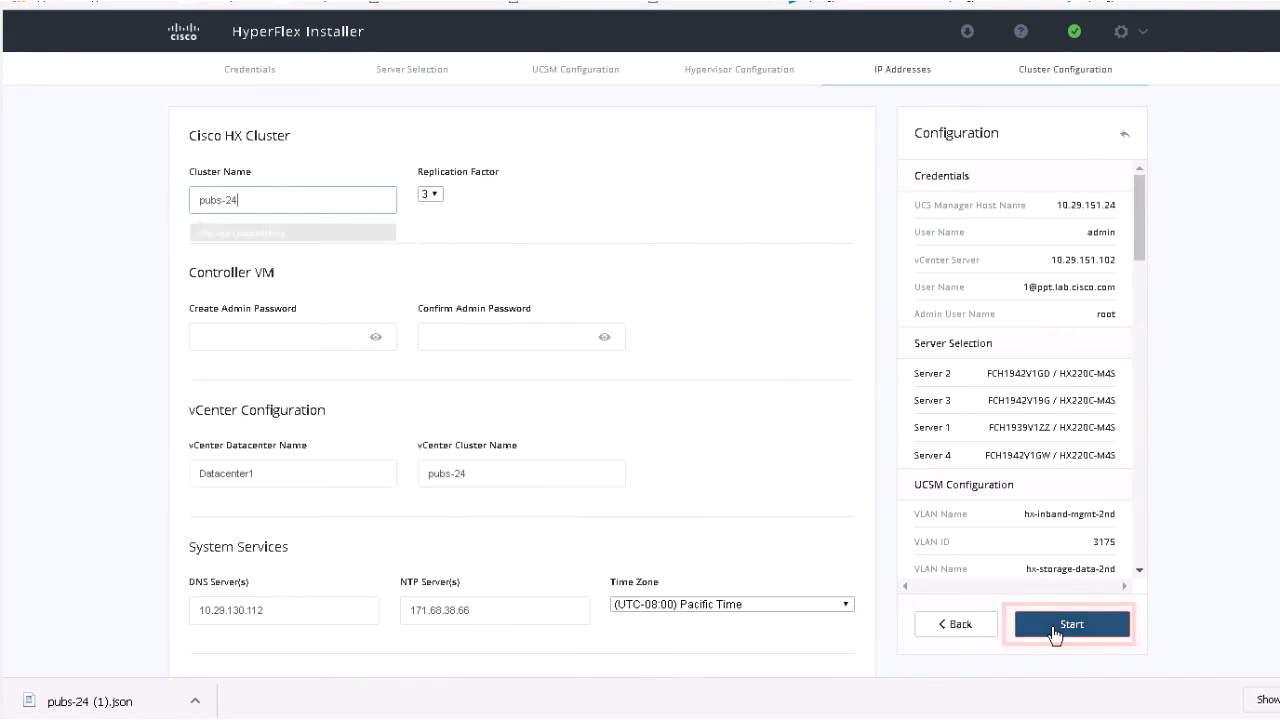
{"action": "double_click", "coordinate": [235, 198]}
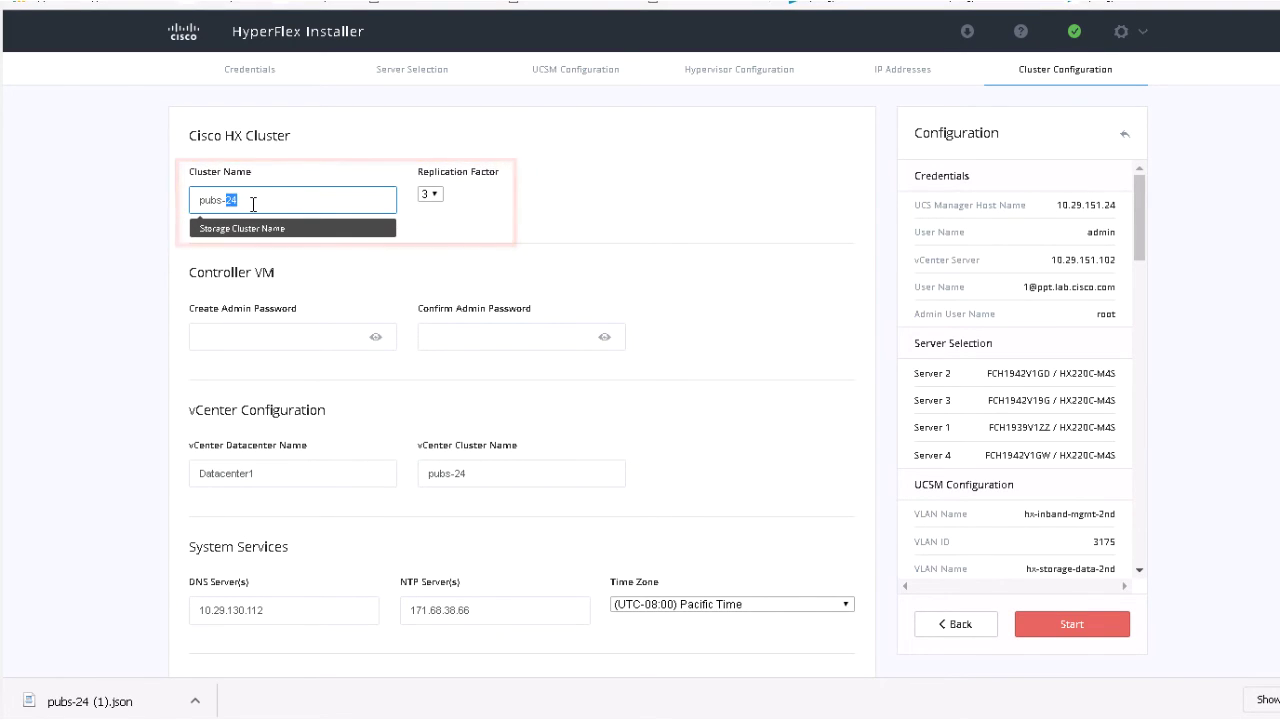
{"action": "type", "text": "dec"}
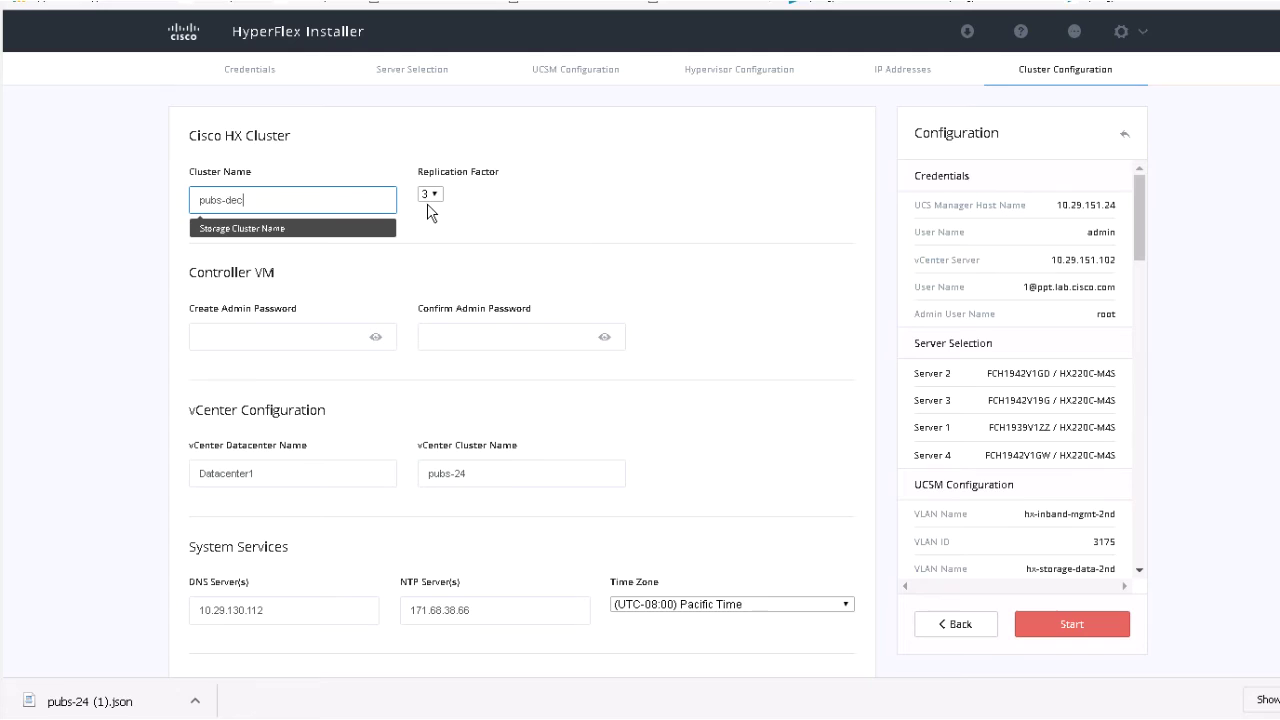
{"action": "left_click", "coordinate": [438, 192]}
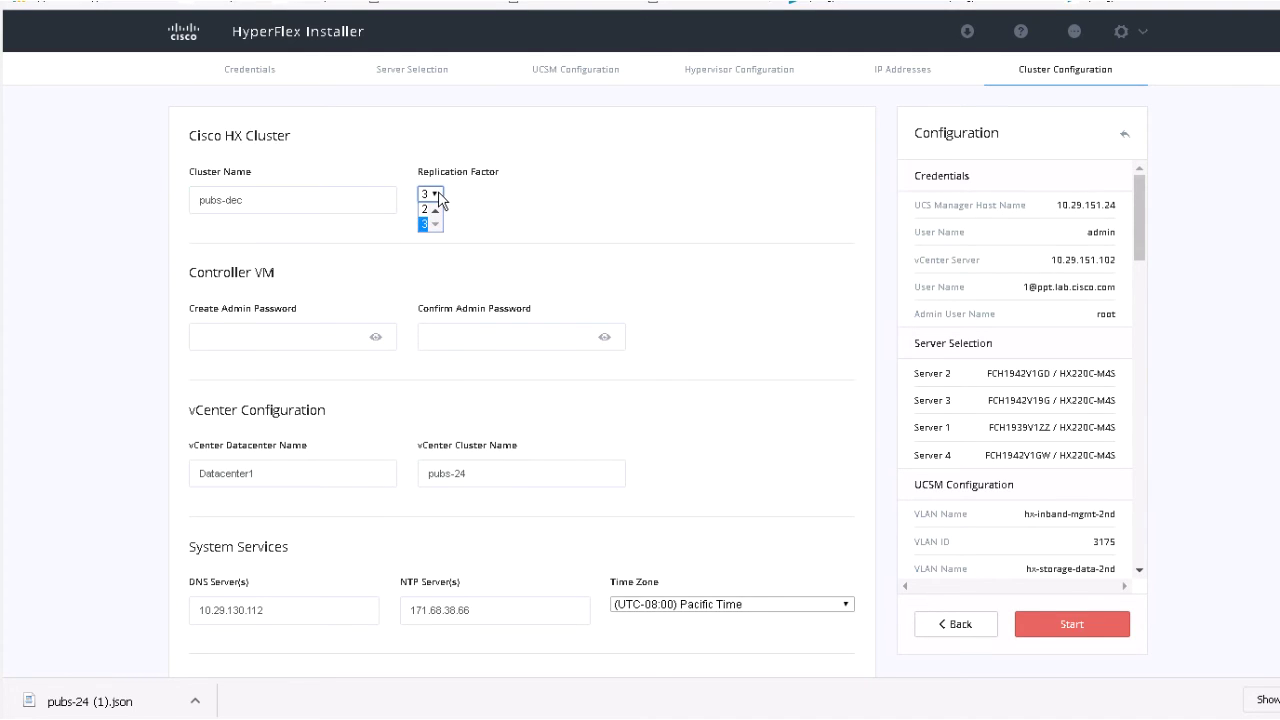
{"action": "left_click", "coordinate": [451, 200]}
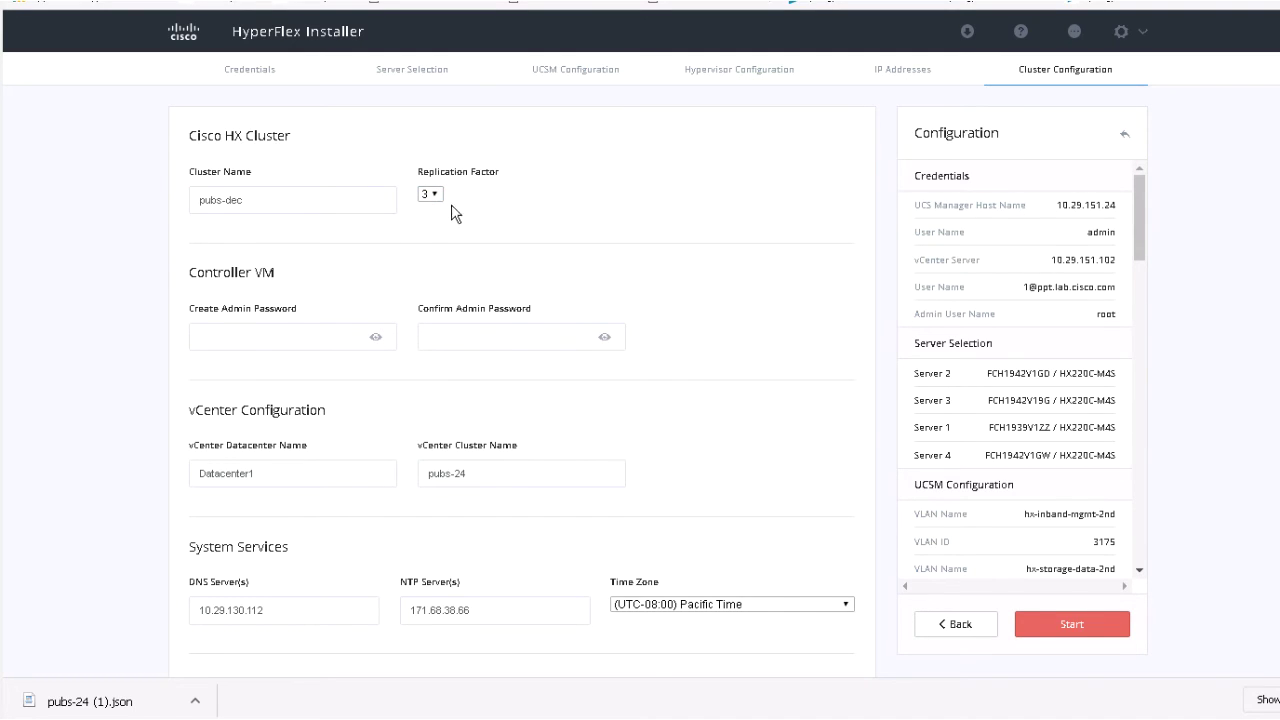
Enter and confirm the controller VM admin password.
{"action": "left_click", "coordinate": [312, 335]}
{"action": "type", "text": "Cisc"}
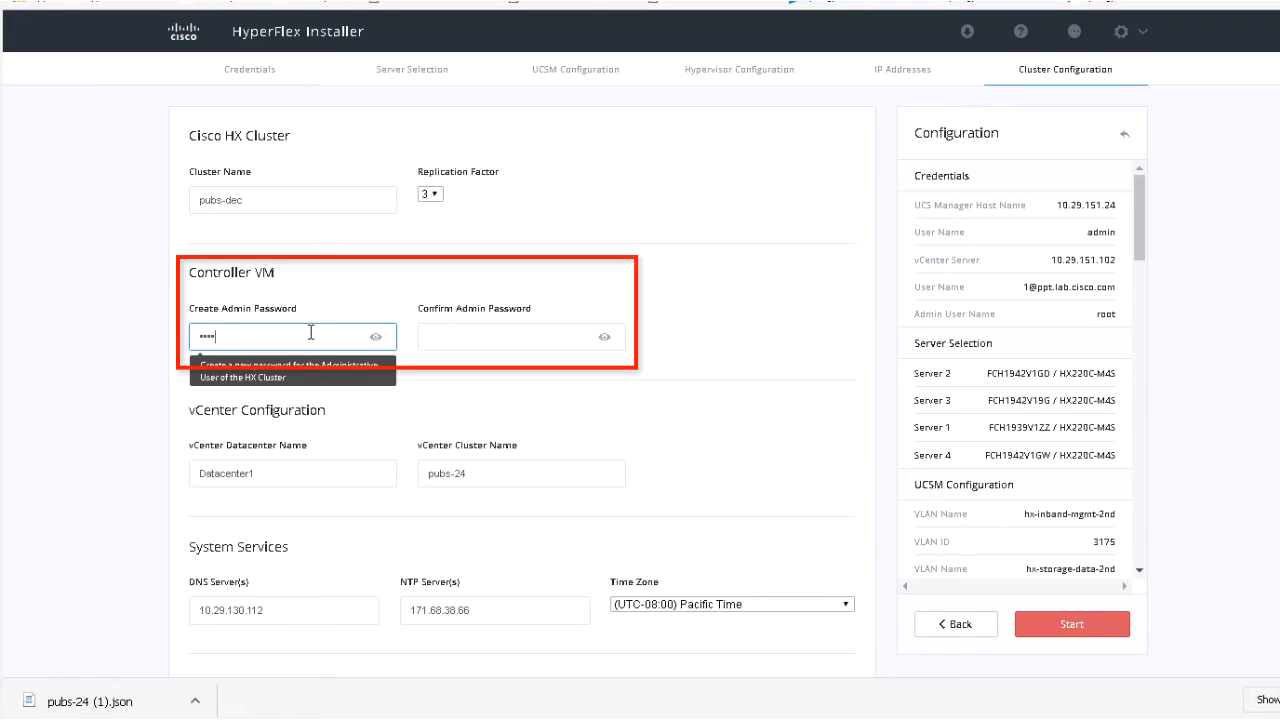
{"action": "type", "text": "o123!"}
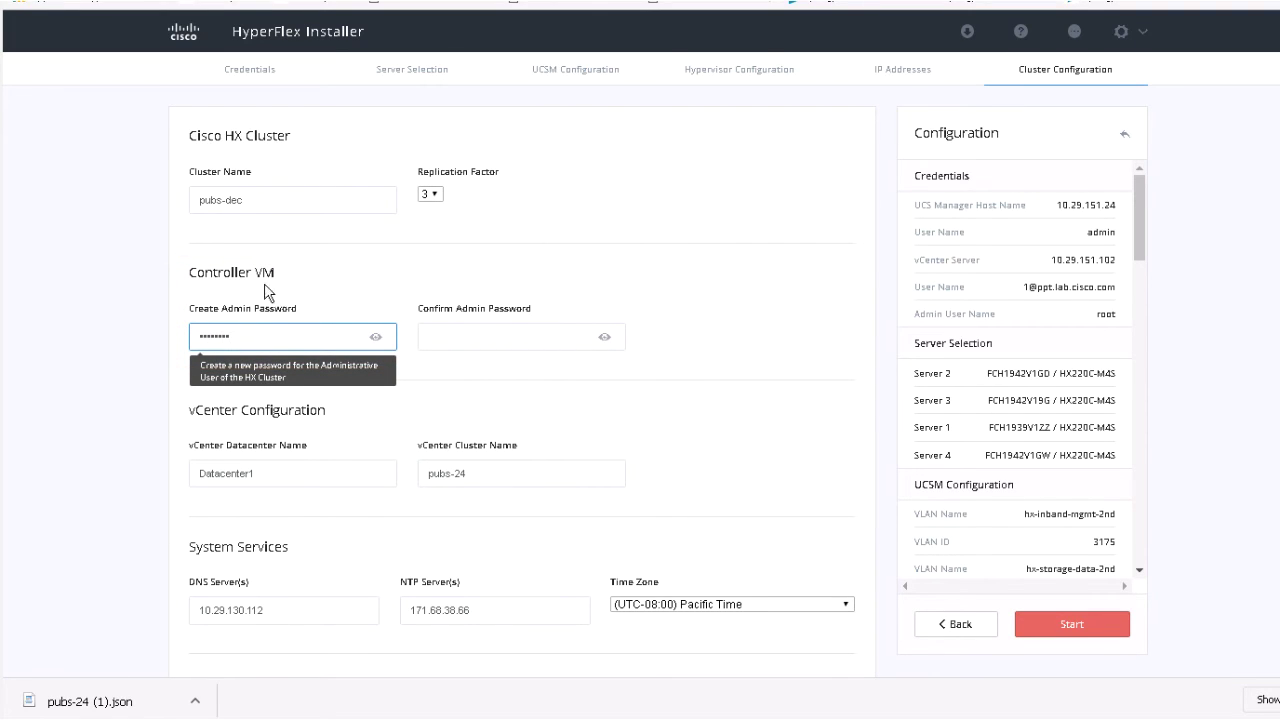
{"action": "left_click", "coordinate": [429, 335]}
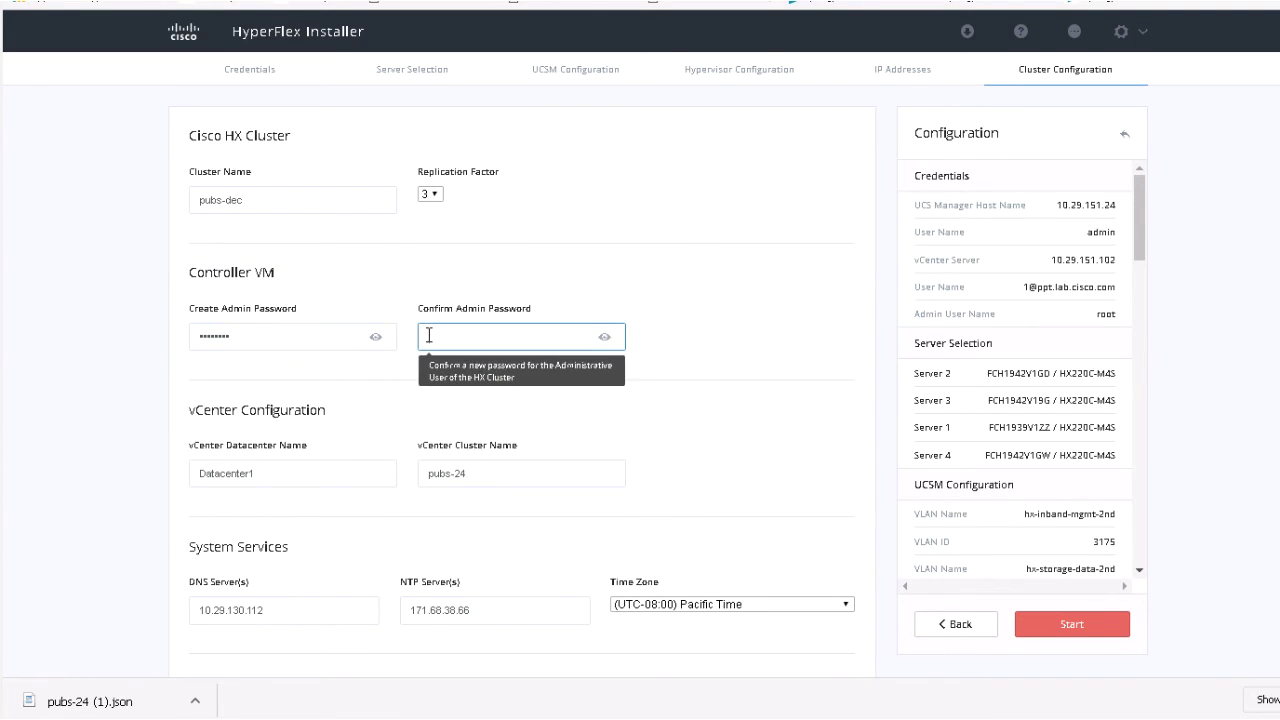
{"action": "type", "text": "Cisco1"}
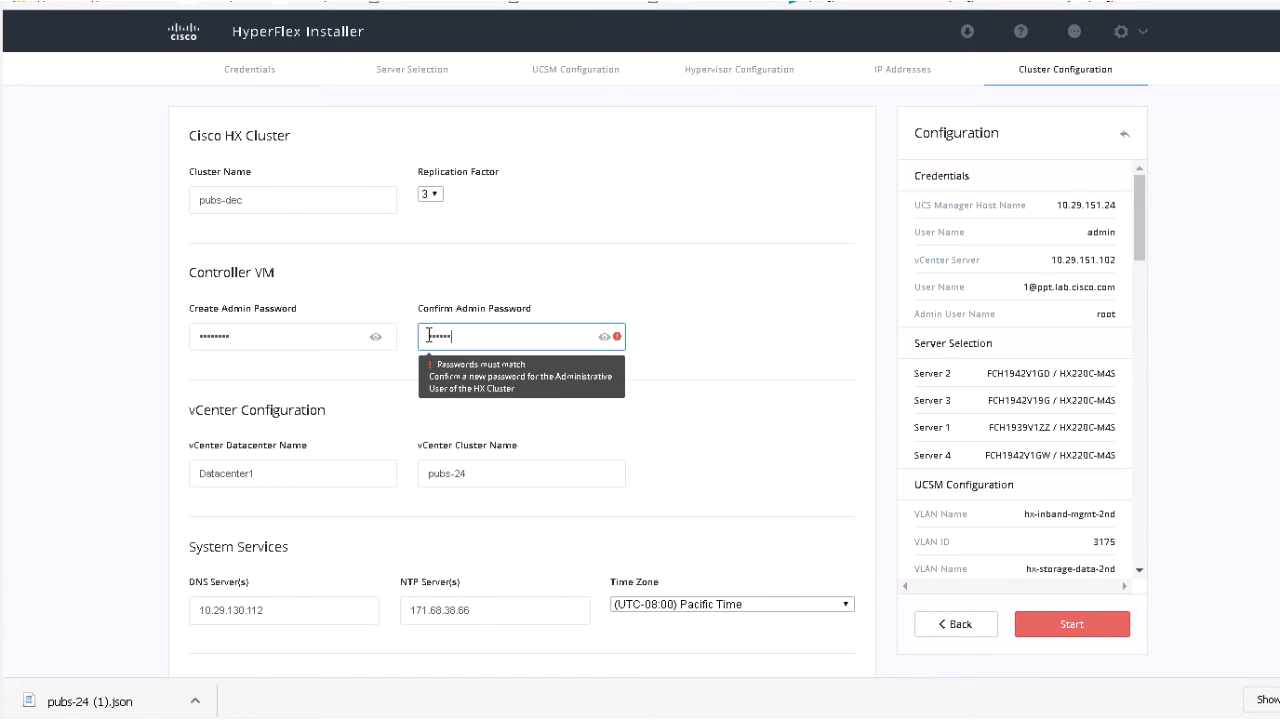
{"action": "type", "text": "23!"}
{"action": "left_click", "coordinate": [588, 300]}
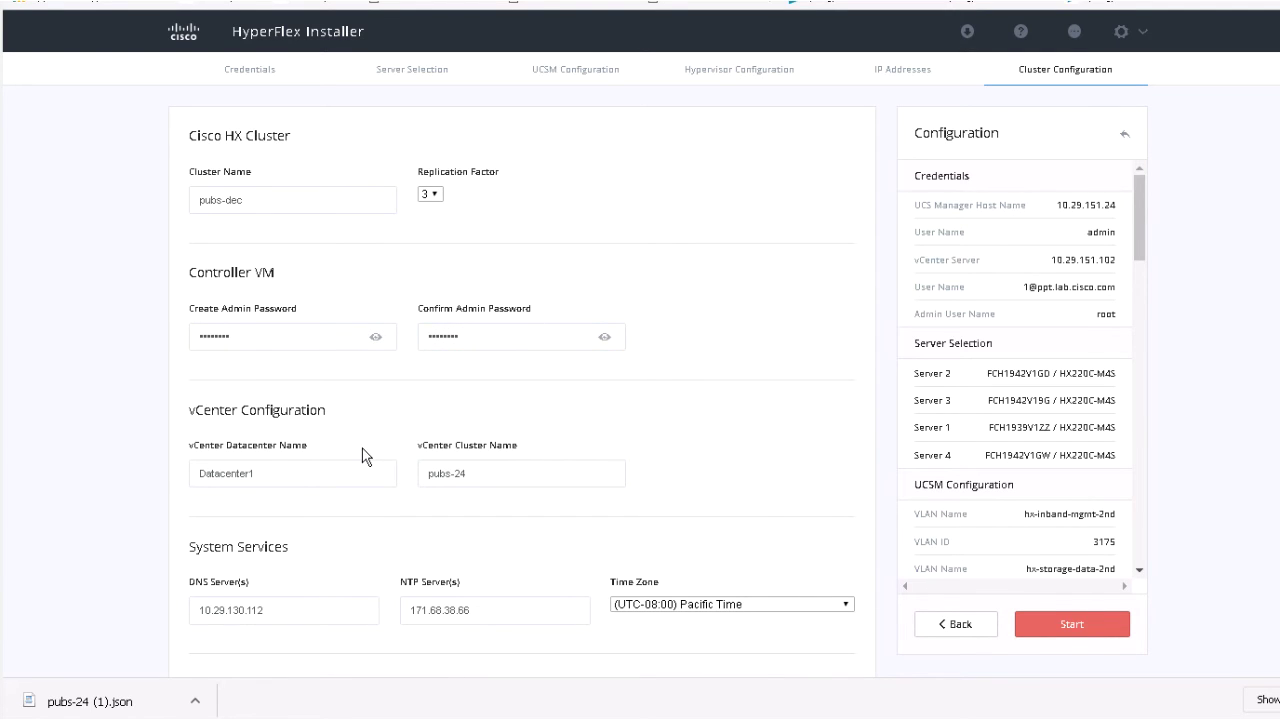
Change the vCenter cluster name from pubs-24 to pubs-dec.
{"action": "scroll", "coordinate": [363, 456], "scroll_direction": "down", "scroll_amount": 1}
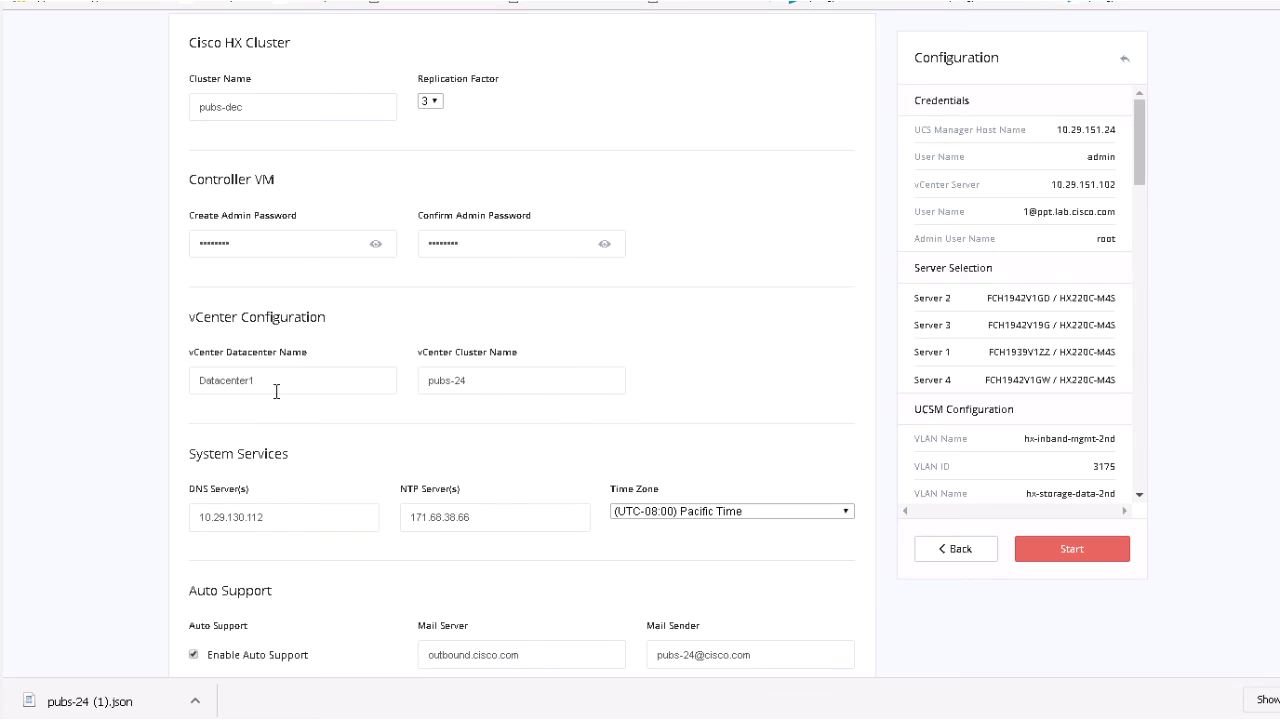
{"action": "left_click_drag", "start_coordinate": [258, 382], "coordinate": [202, 383]}
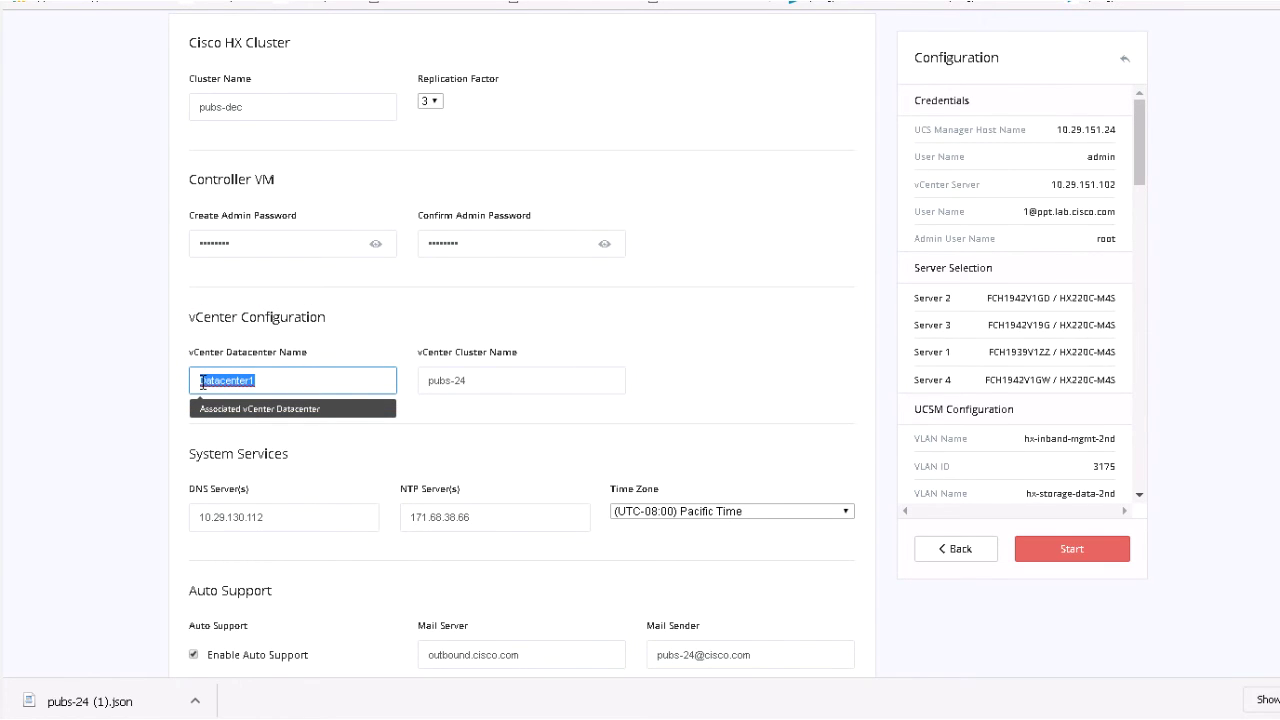
{"action": "left_click_drag", "start_coordinate": [483, 380], "coordinate": [461, 380]}
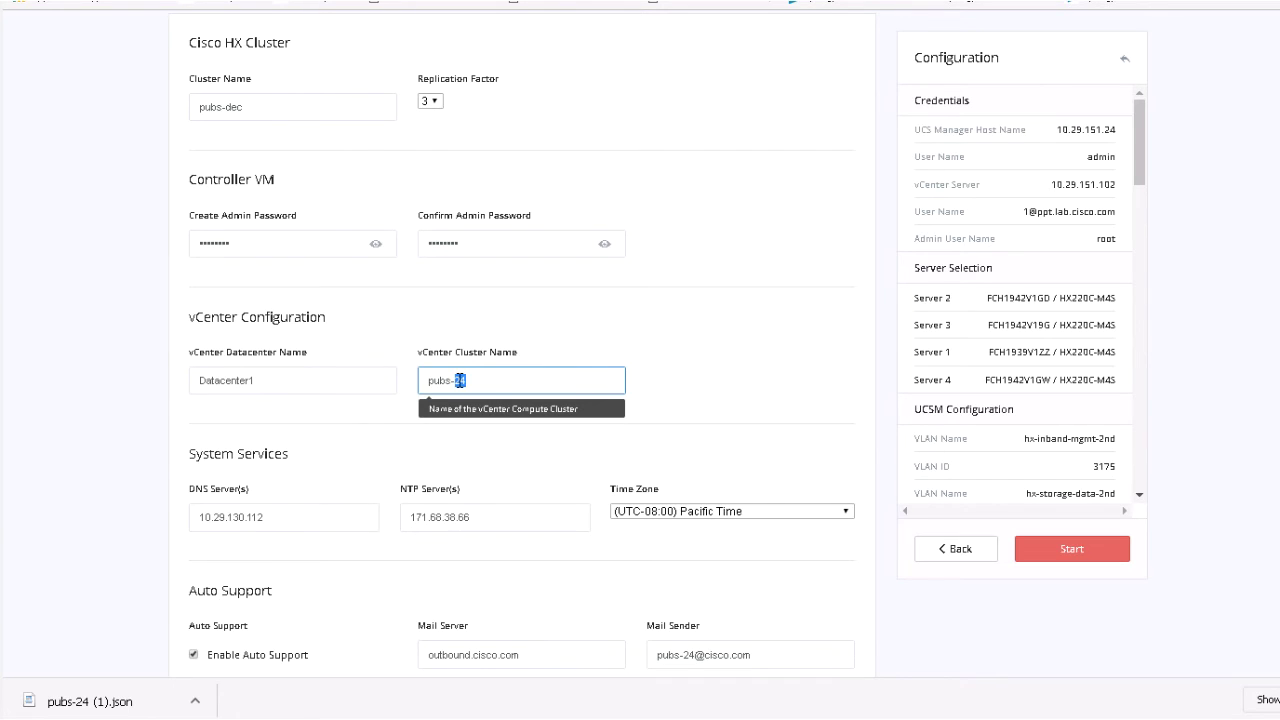
{"action": "type", "text": "dec"}
{"action": "left_click", "coordinate": [510, 462]}
Check the DNS and NTP servers, keep Pacific Time, and switch the mail sender to pubs-dec.
{"action": "scroll", "coordinate": [518, 474], "scroll_direction": "down", "scroll_amount": 1}
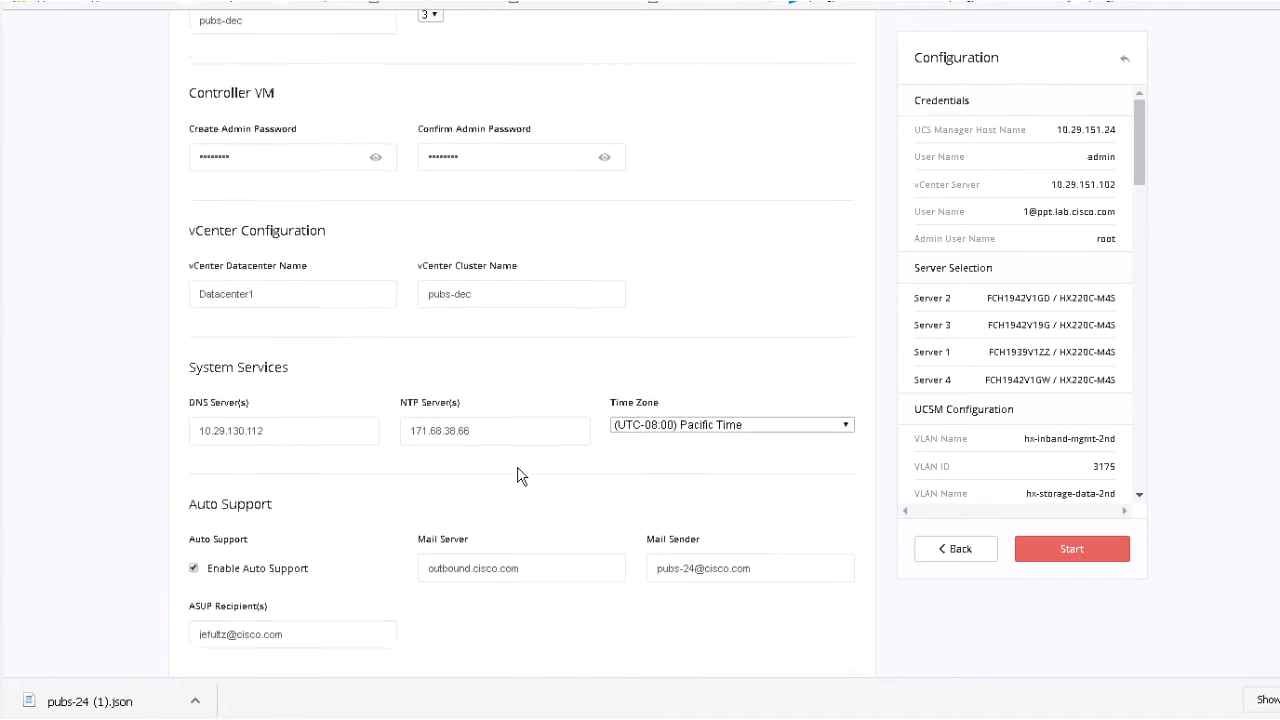
{"action": "left_click", "coordinate": [275, 424]}
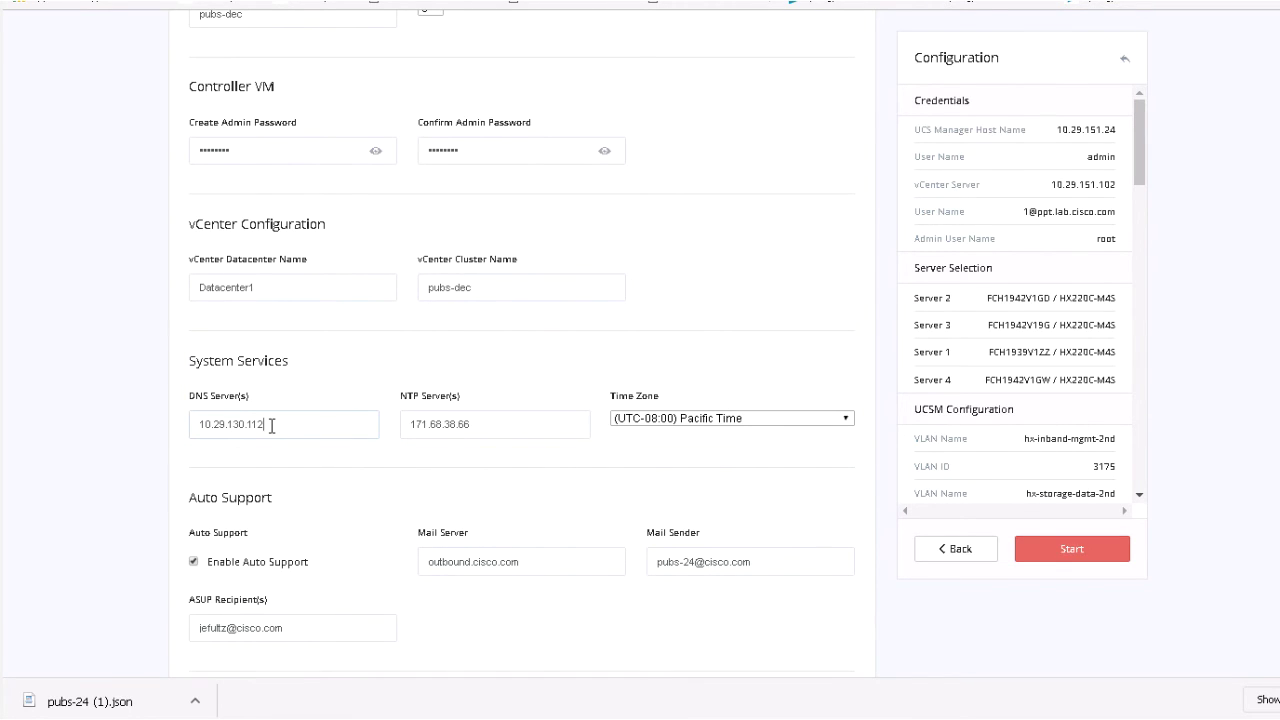
{"action": "left_click", "coordinate": [264, 426]}
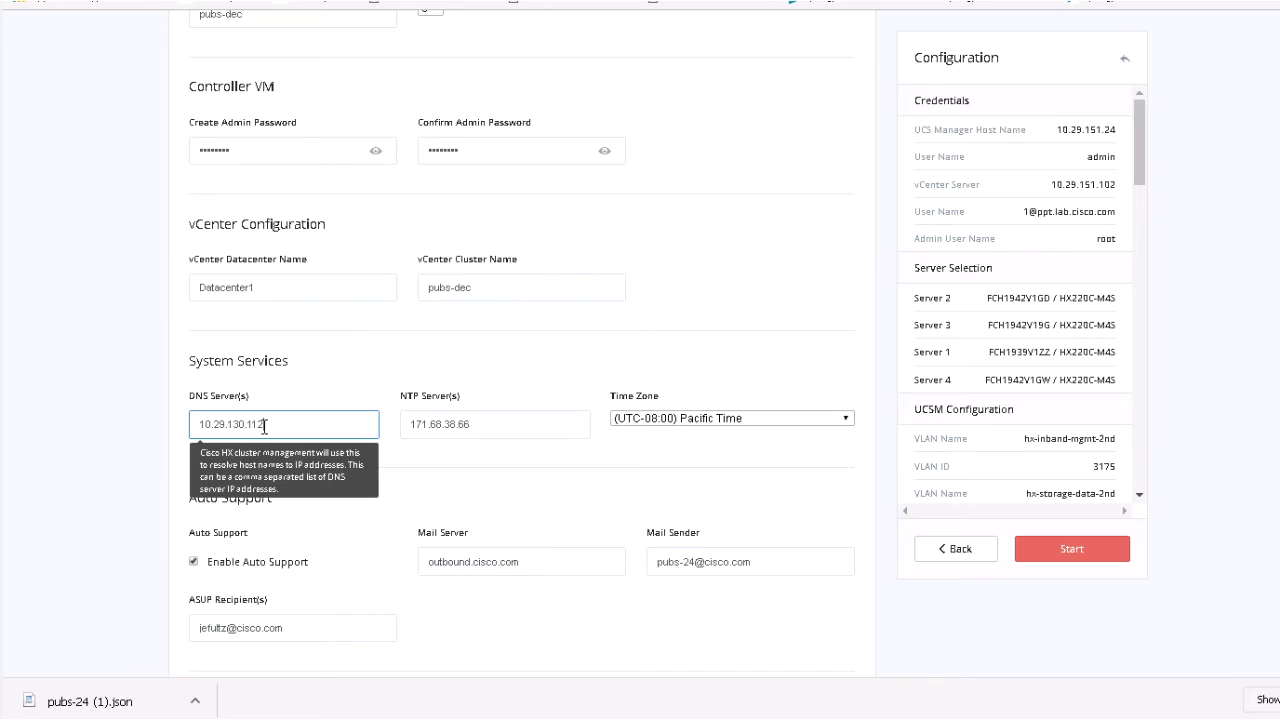
{"action": "left_click", "coordinate": [513, 420]}
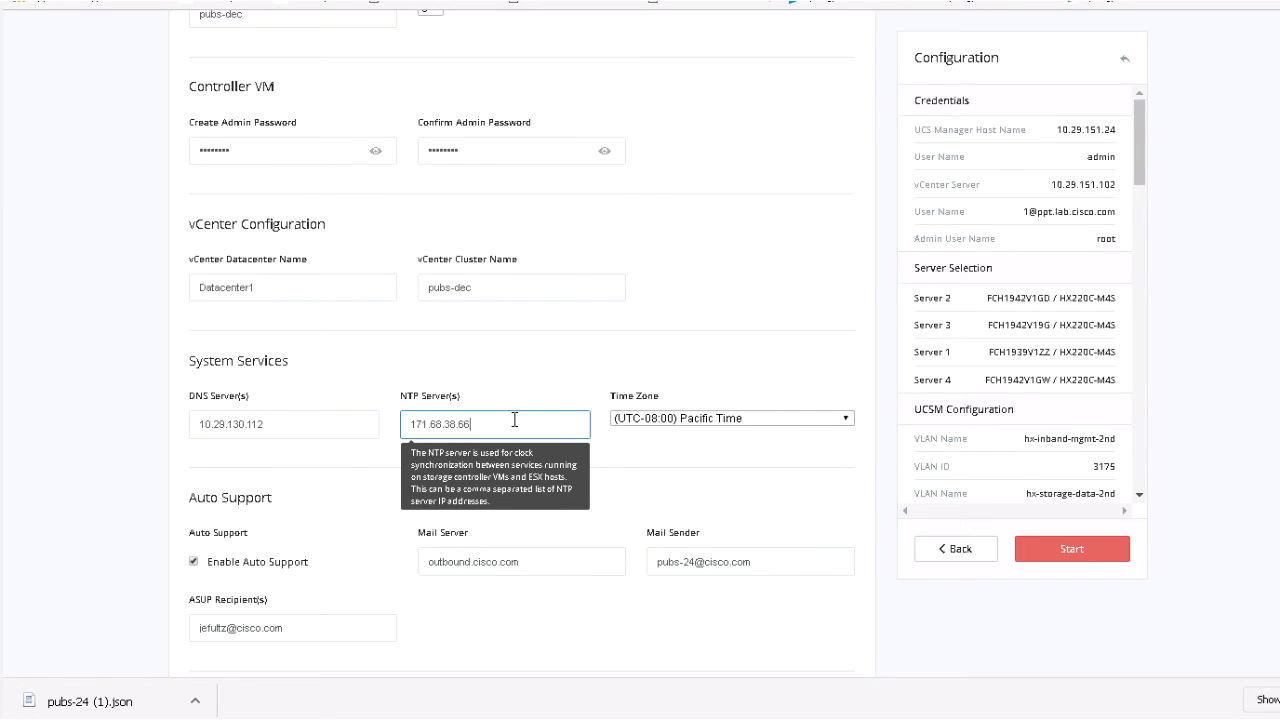
{"action": "left_click", "coordinate": [846, 420]}
{"action": "left_click", "coordinate": [846, 420]}
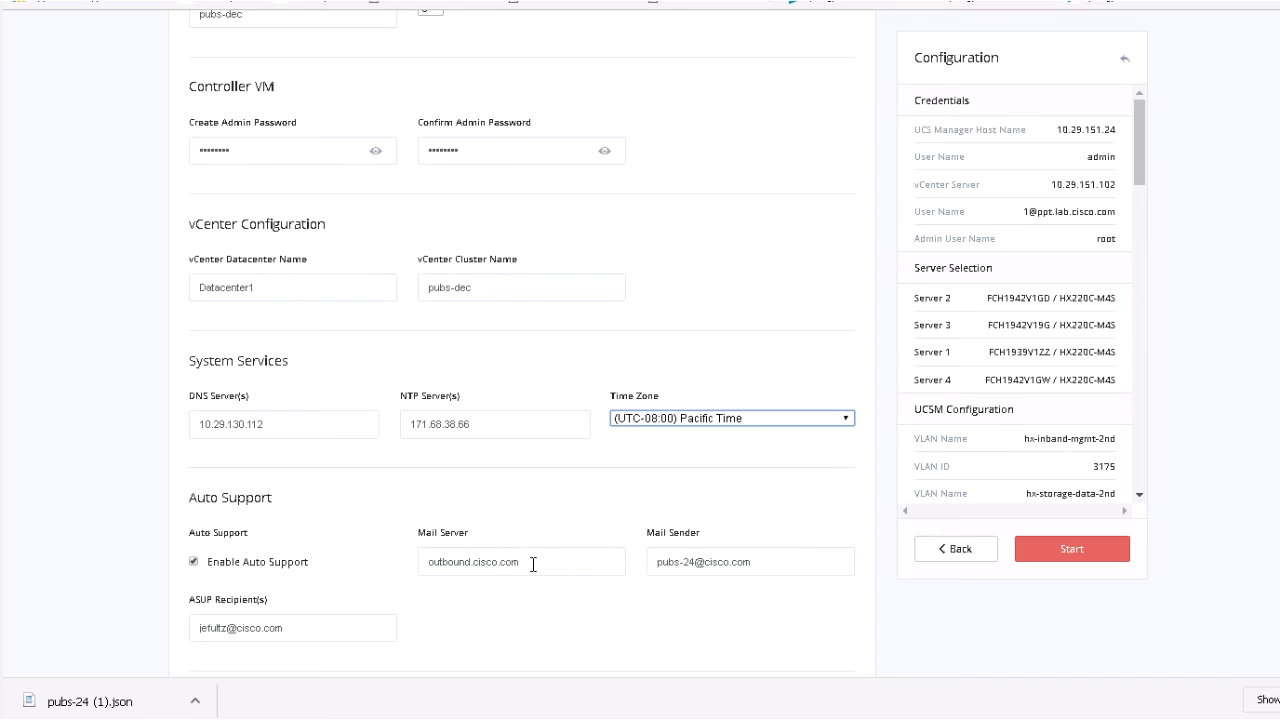
{"action": "double_click", "coordinate": [690, 561]}
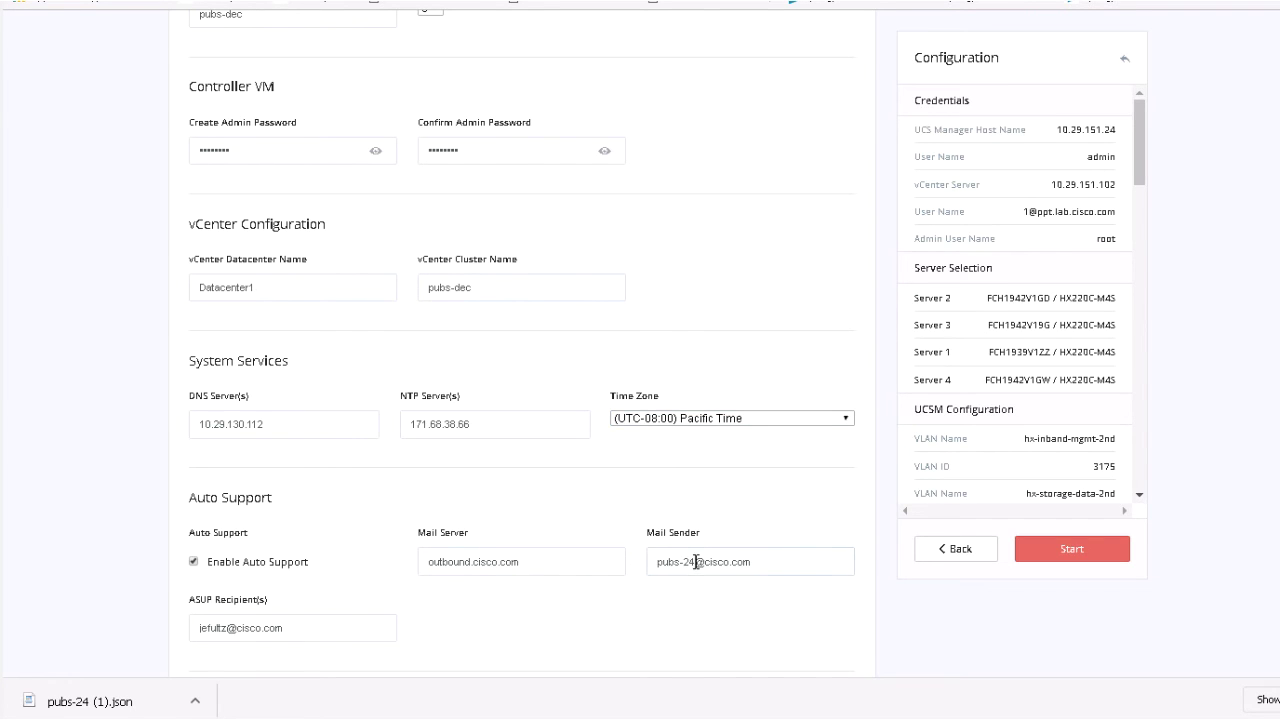
{"action": "type", "text": "dec"}
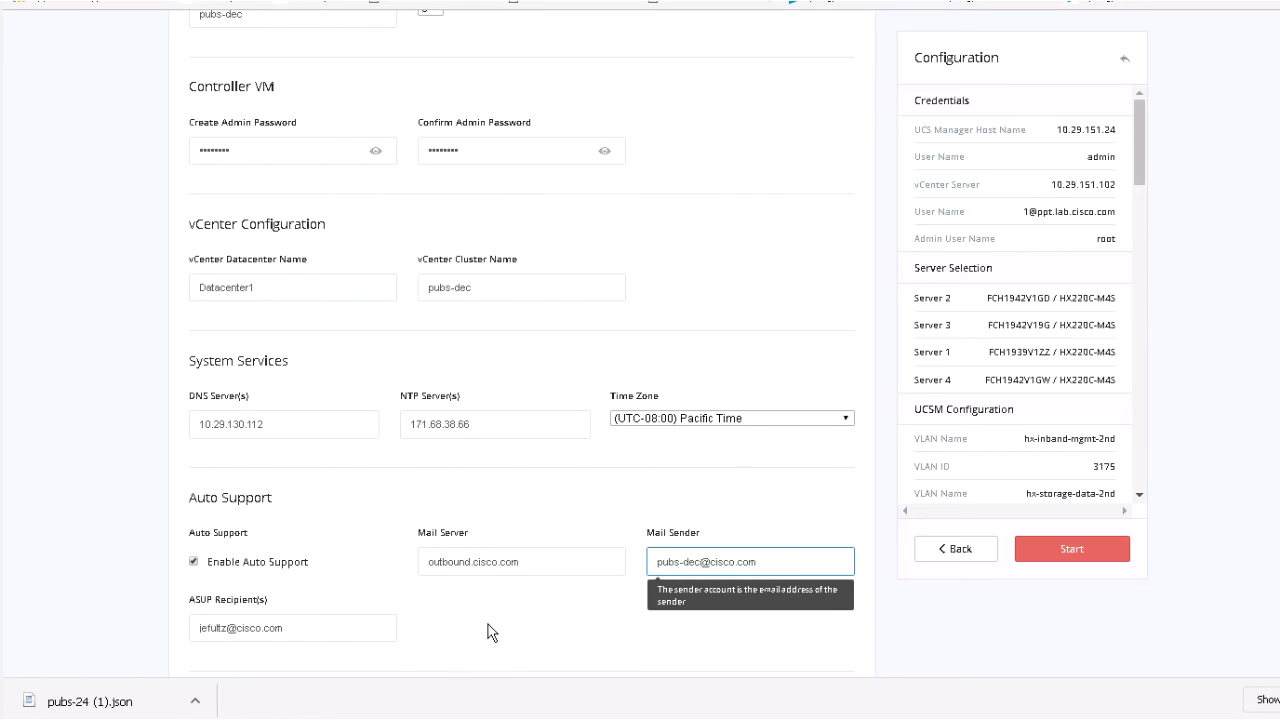
{"action": "scroll", "coordinate": [543, 625], "scroll_direction": "down", "scroll_amount": 1}
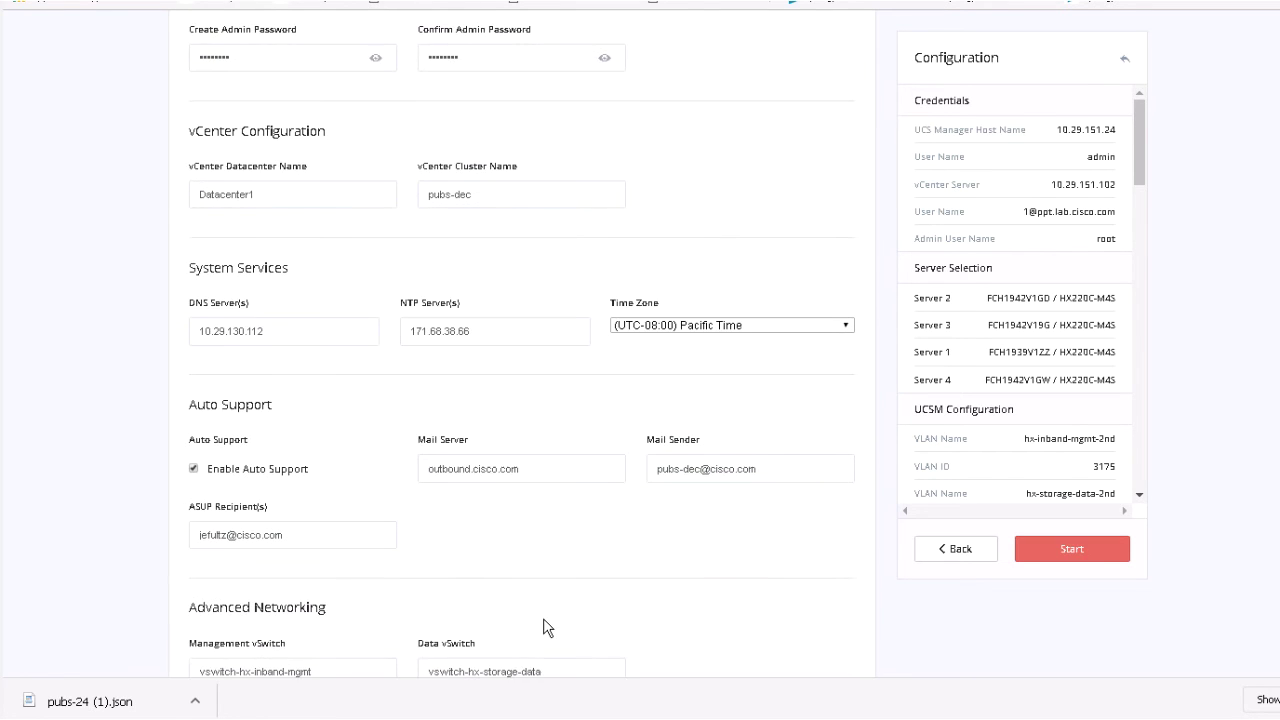
{"action": "scroll", "coordinate": [543, 625], "scroll_direction": "down", "scroll_amount": 3}
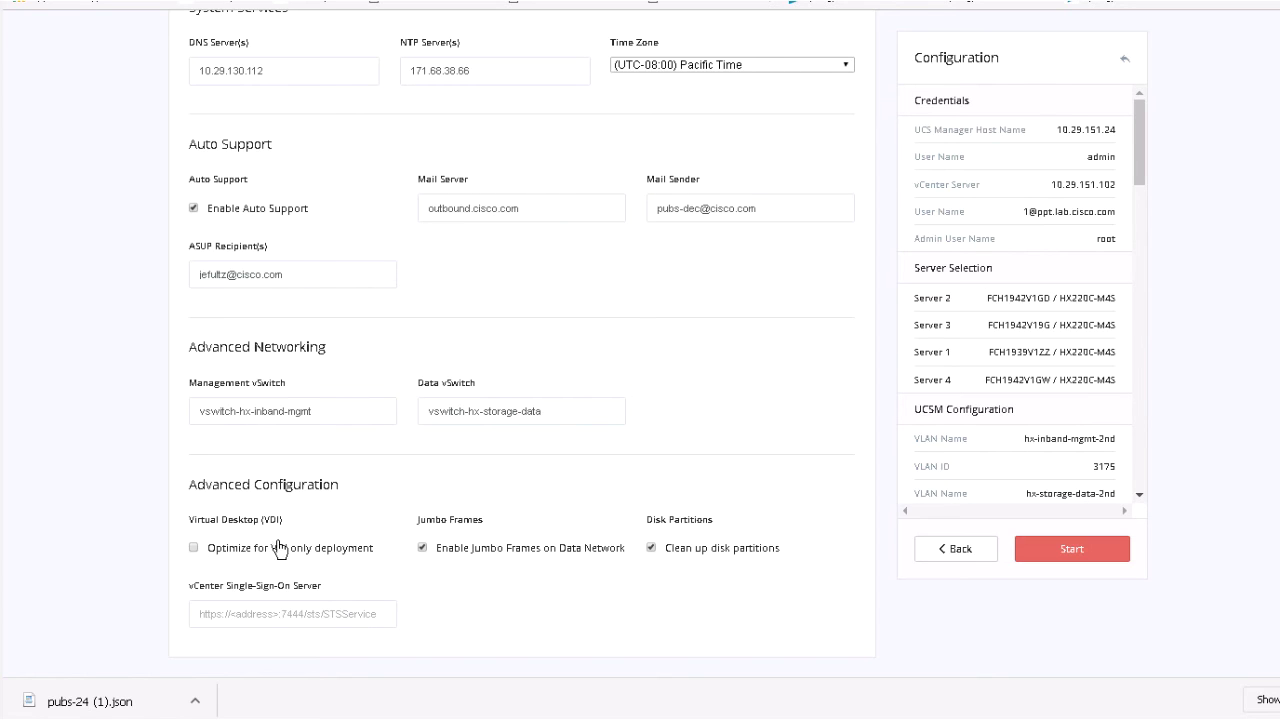
{"action": "mouse_move", "coordinate": [455, 558]}
{"action": "scroll", "coordinate": [939, 625], "scroll_direction": "up", "scroll_amount": 2}
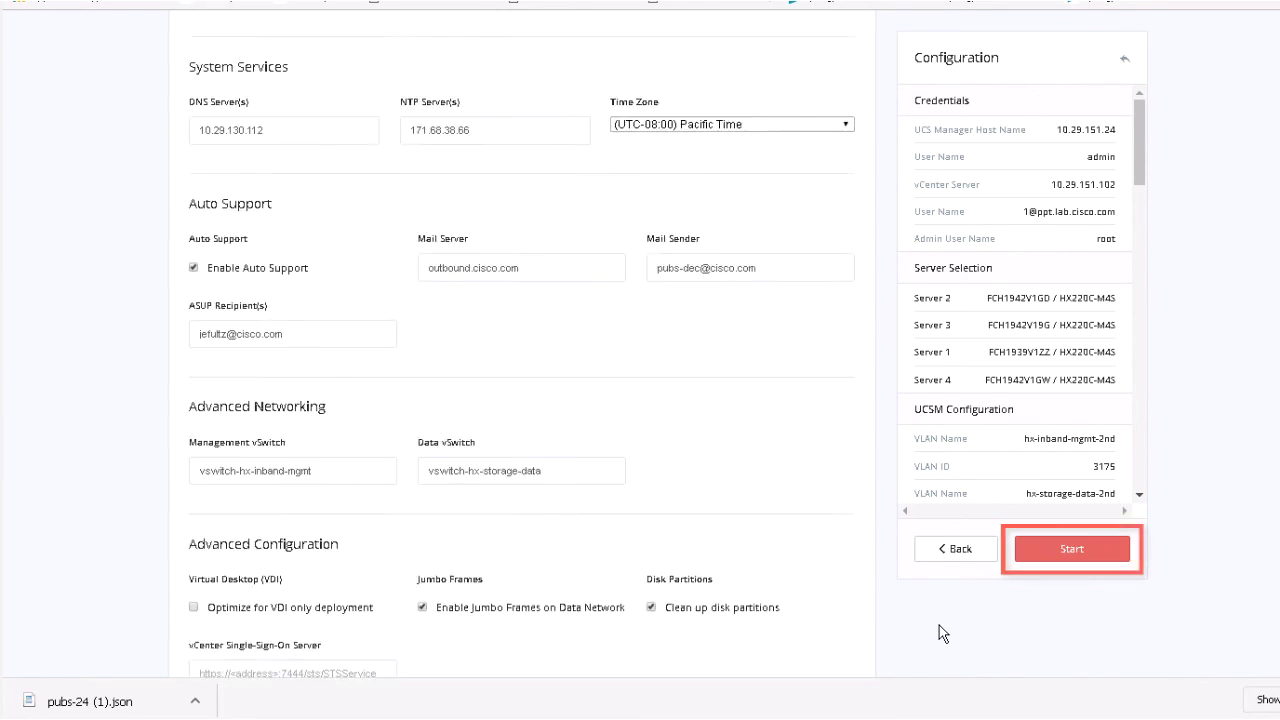
Start the deployment and look through the validation results, which finish with warnings.
{"action": "left_click", "coordinate": [1067, 550]}
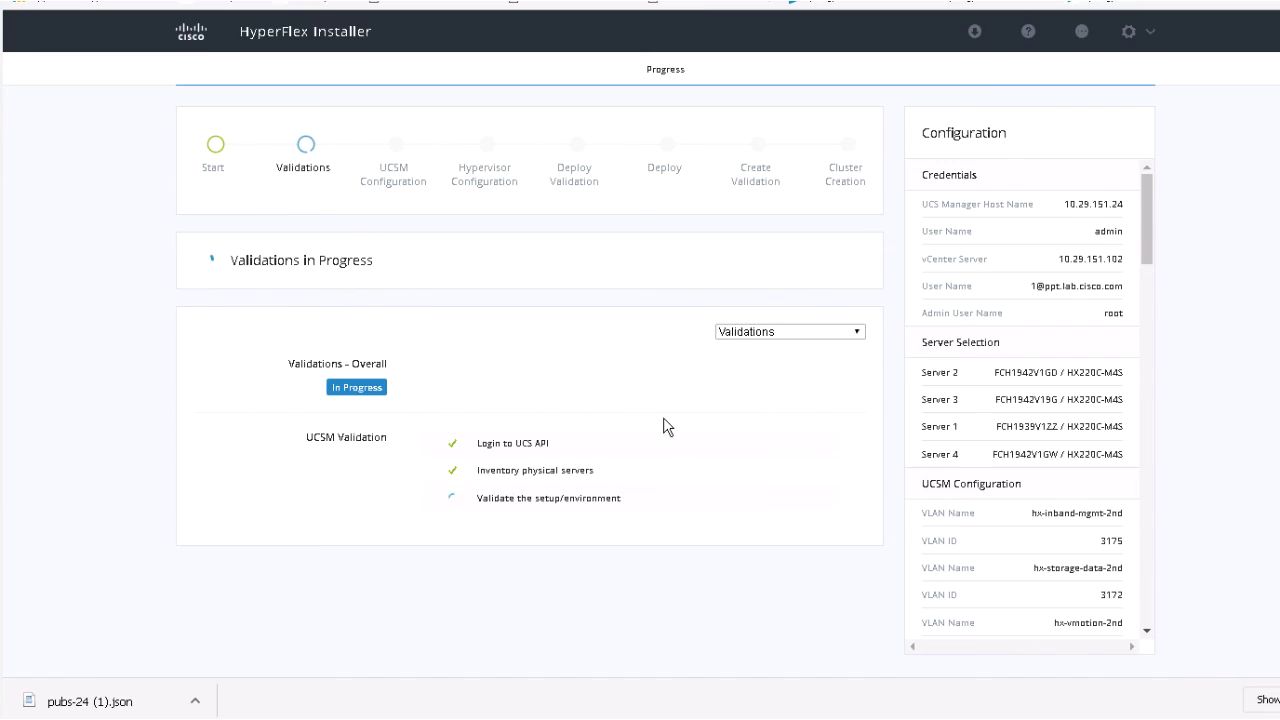
{"action": "scroll", "coordinate": [662, 430], "scroll_direction": "down", "scroll_amount": 3}
{"action": "scroll", "coordinate": [657, 428], "scroll_direction": "down", "scroll_amount": 5}
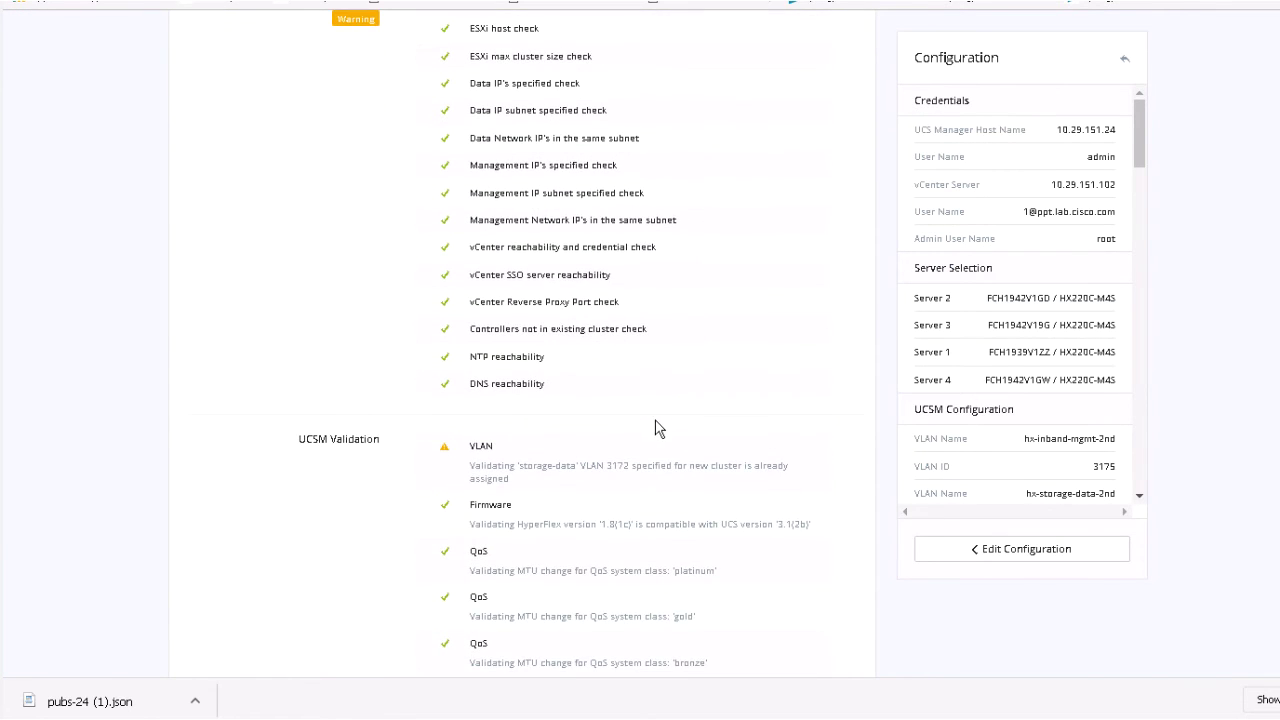
{"action": "scroll", "coordinate": [513, 315], "scroll_direction": "down", "scroll_amount": 10}
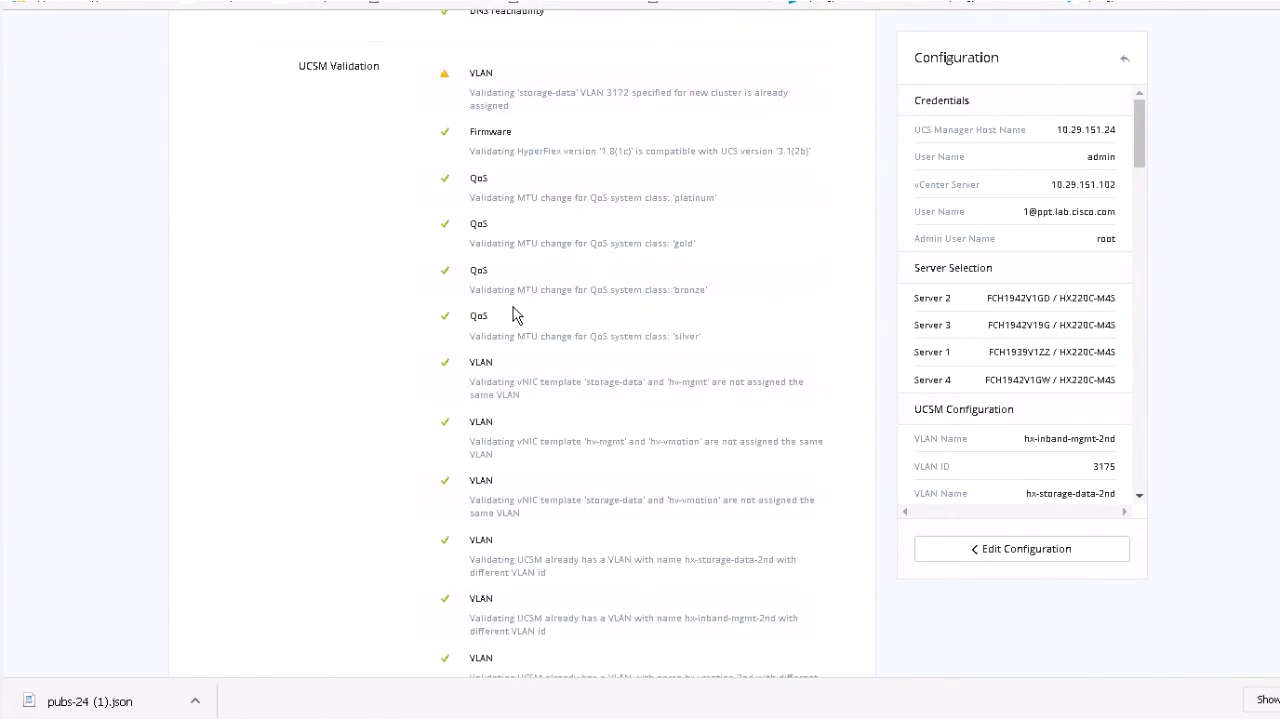
{"action": "scroll", "coordinate": [513, 316], "scroll_direction": "down", "scroll_amount": 15}
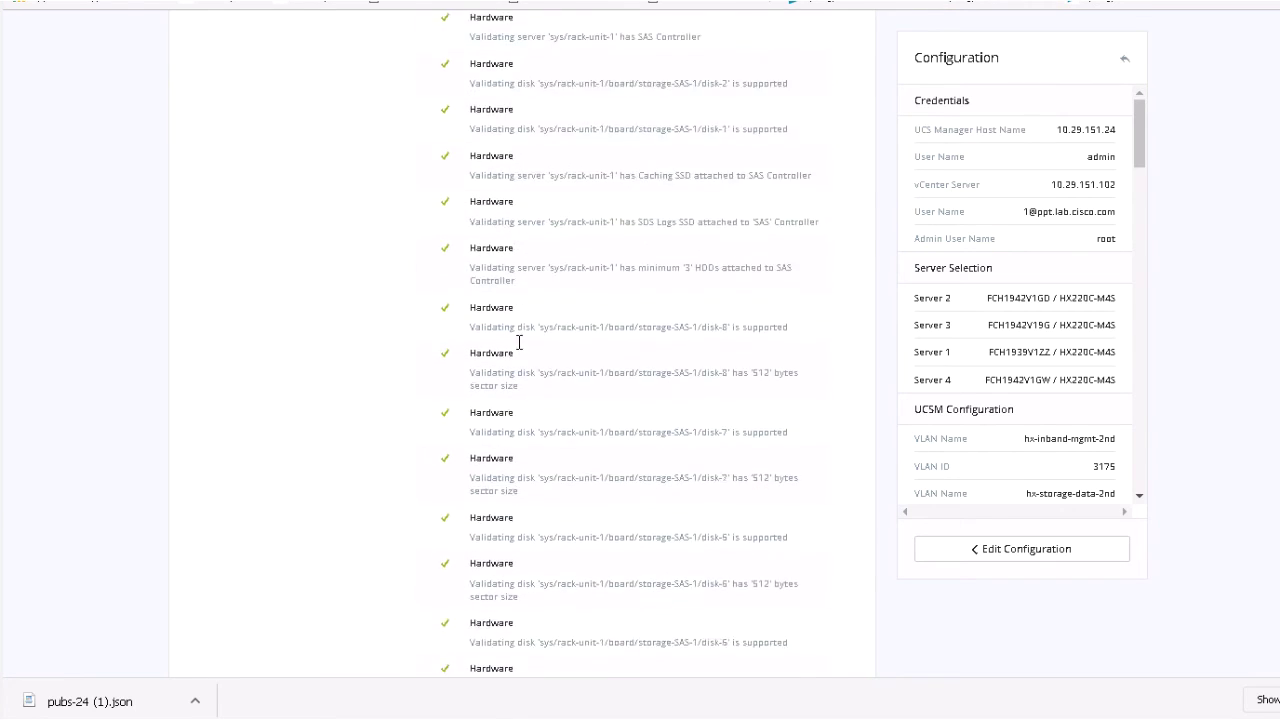
{"action": "scroll", "coordinate": [532, 392], "scroll_direction": "down", "scroll_amount": 15}
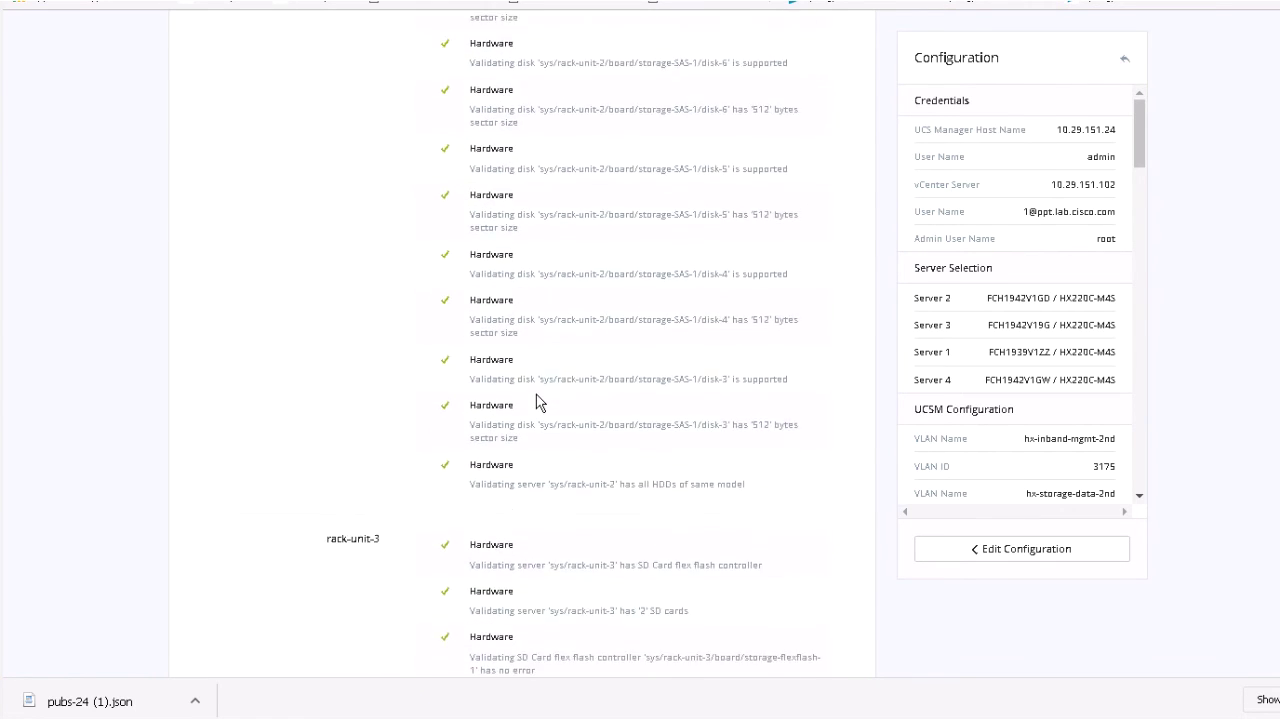
{"action": "scroll", "coordinate": [537, 402], "scroll_direction": "down", "scroll_amount": 15}
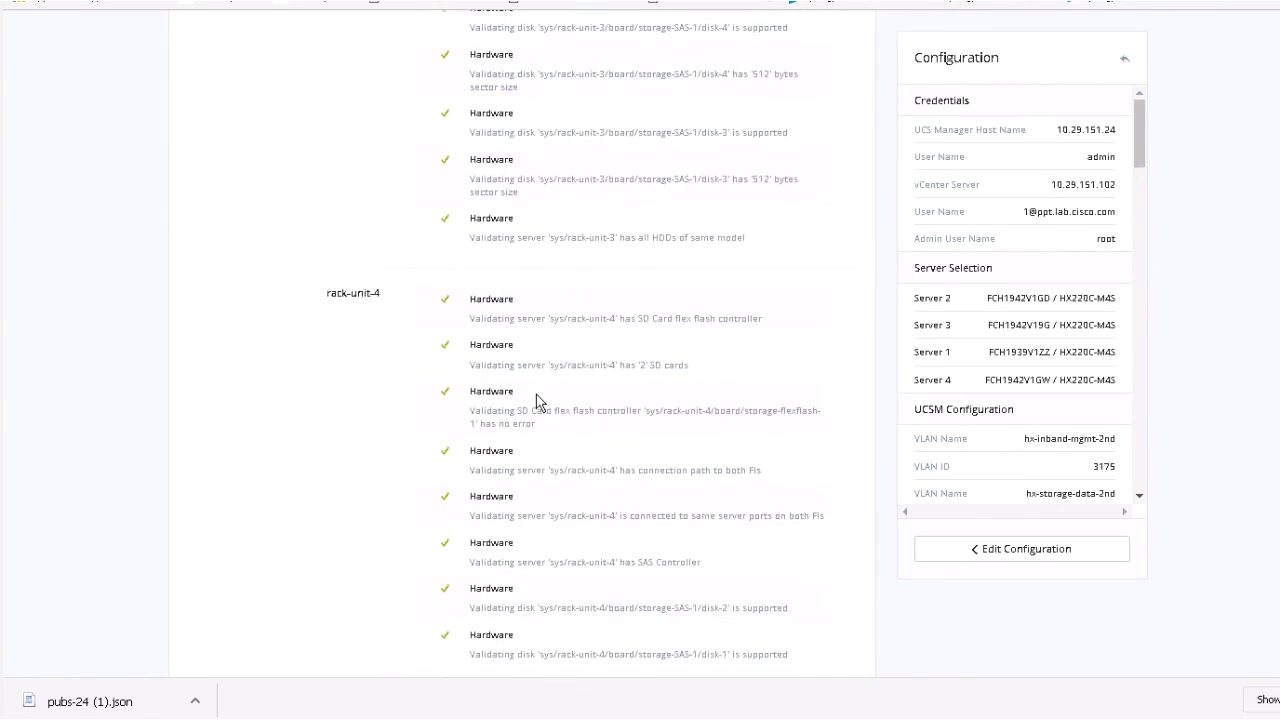
{"action": "scroll", "coordinate": [537, 400], "scroll_direction": "up", "scroll_amount": 15}
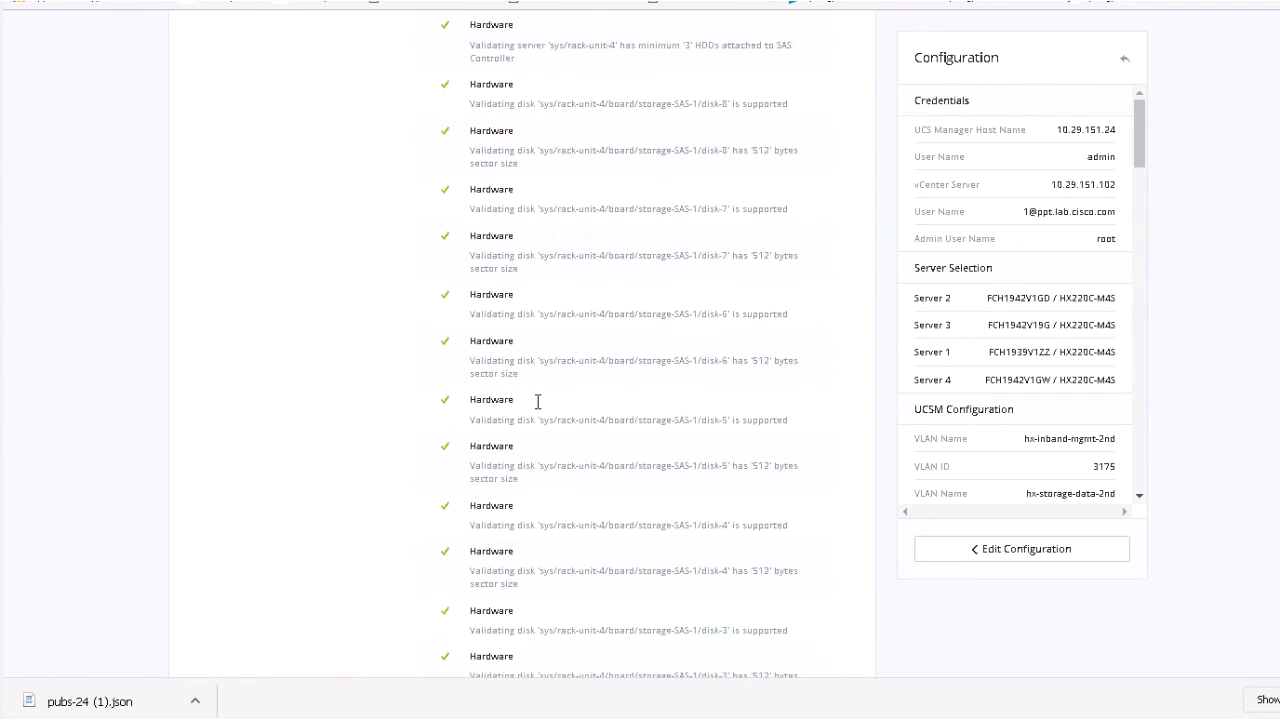
{"action": "scroll", "coordinate": [537, 408], "scroll_direction": "up", "scroll_amount": 15}
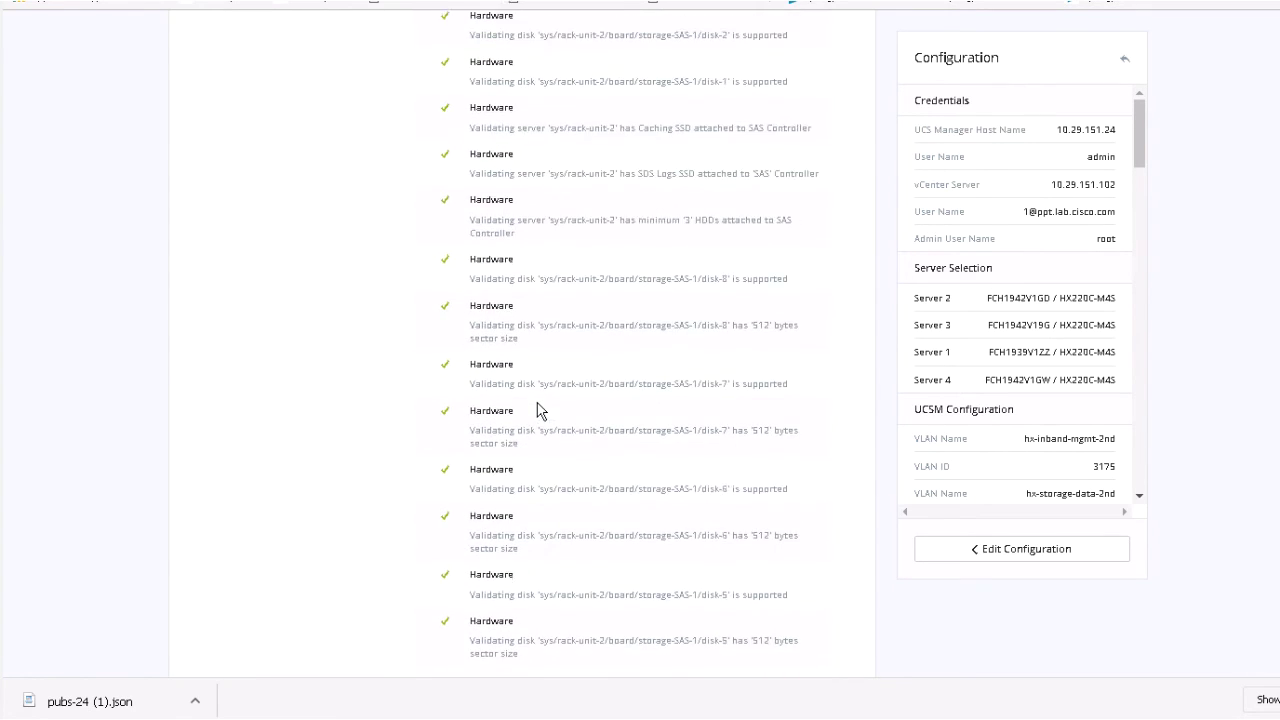
{"action": "scroll", "coordinate": [537, 410], "scroll_direction": "up", "scroll_amount": 15}
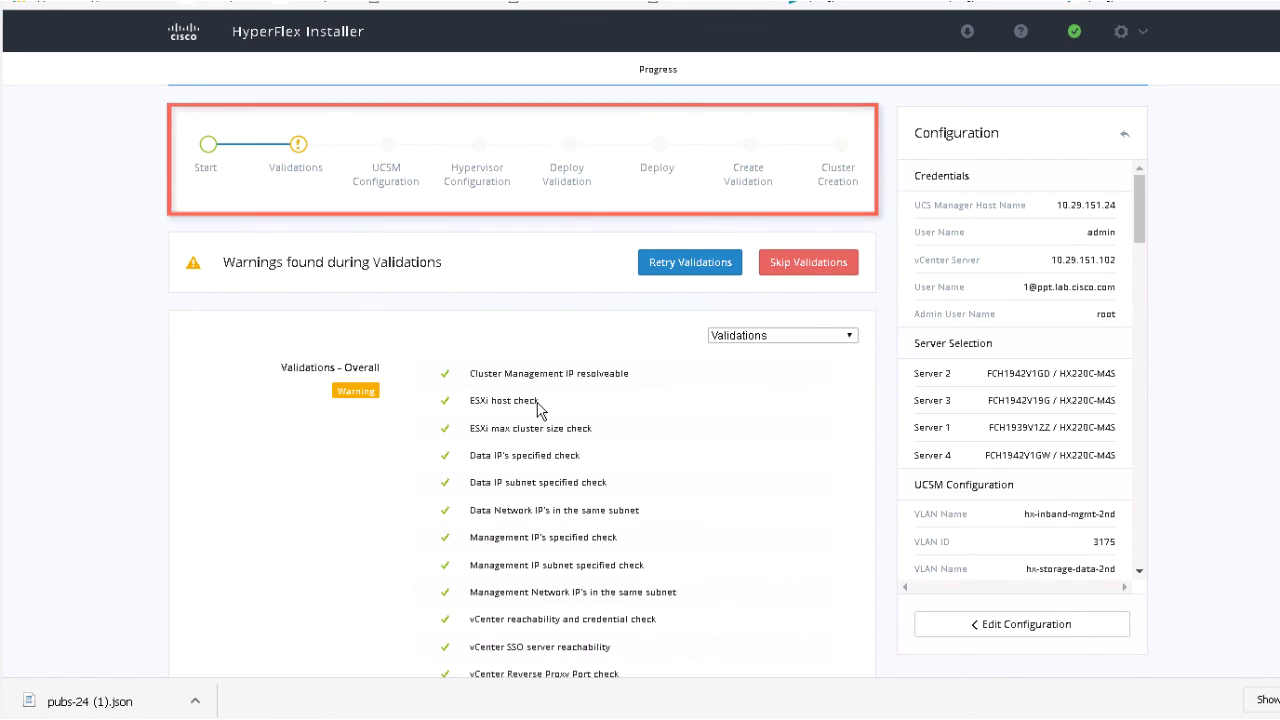
Skip the validation warnings so pubs-dec deploys and shows Online and Healthy with 8.8 TB.
{"action": "left_click", "coordinate": [810, 265]}
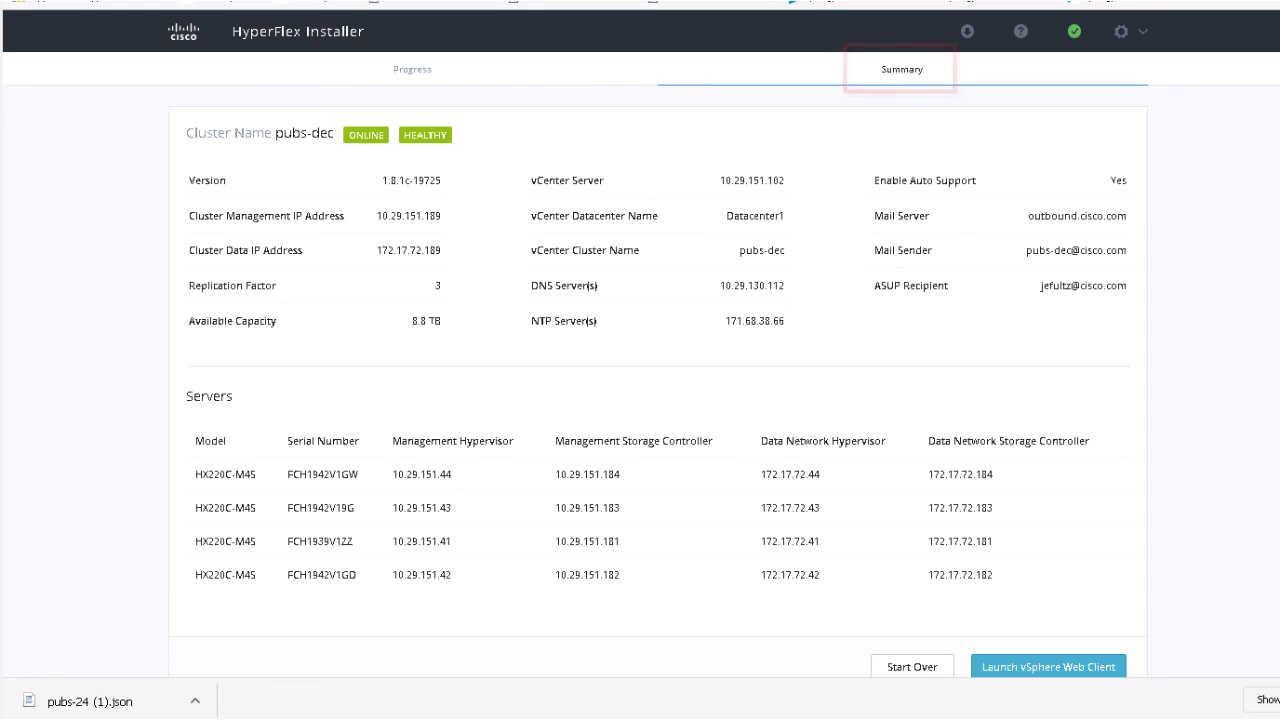
{"action": "scroll", "coordinate": [1032, 479], "scroll_direction": "down", "scroll_amount": 1}
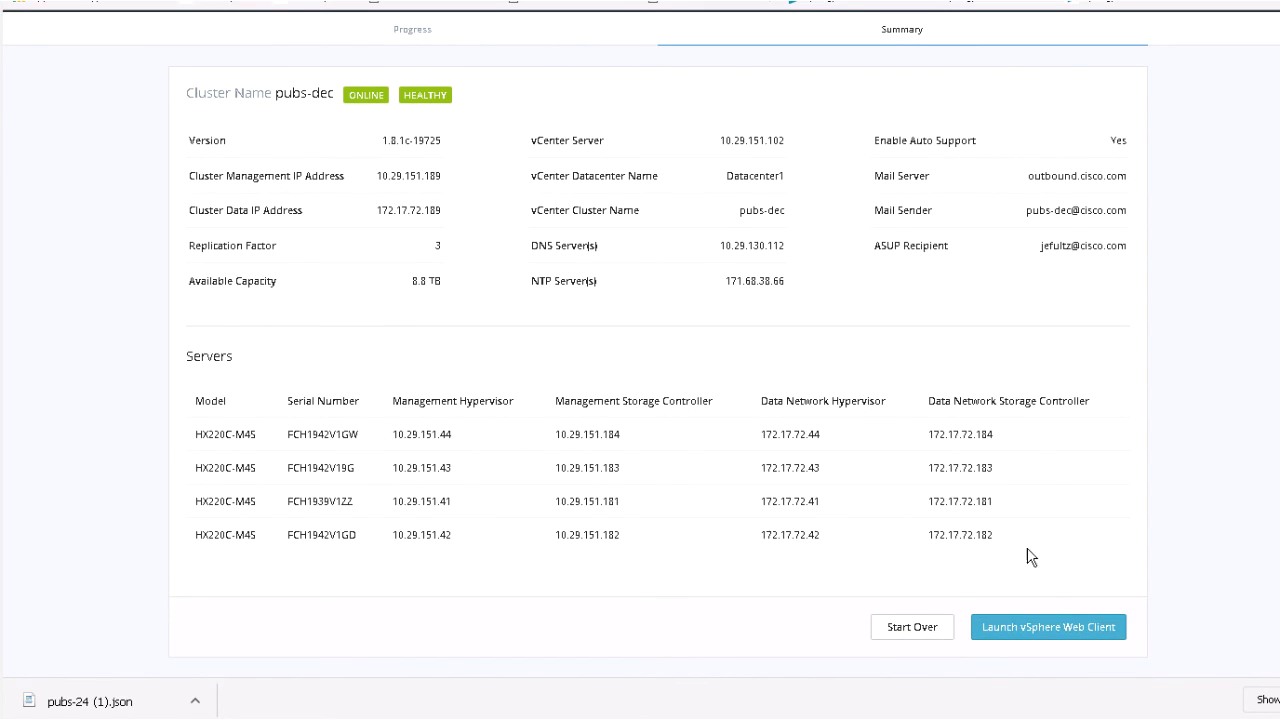